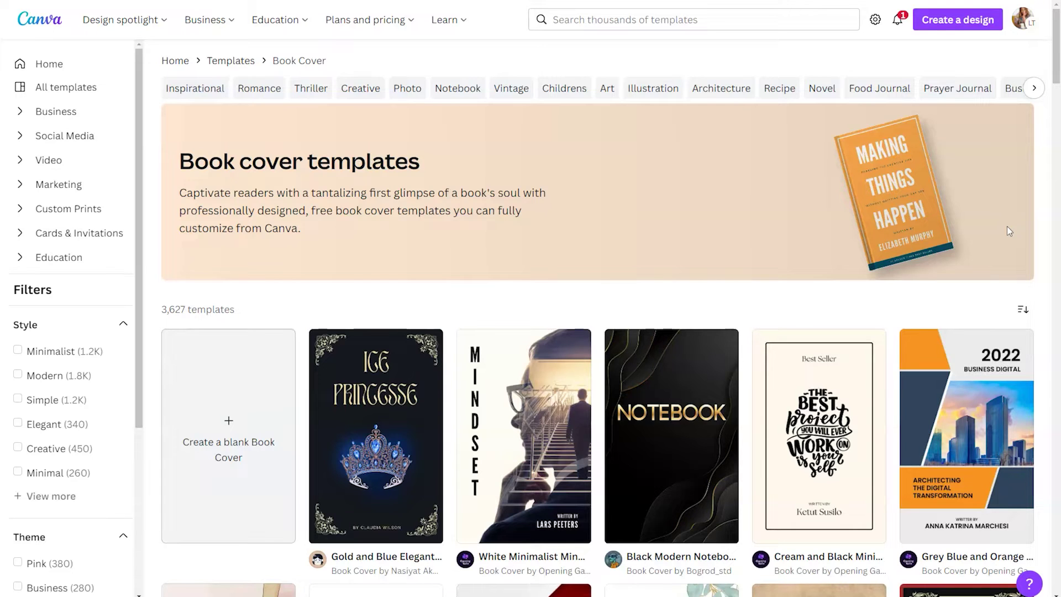
Scroll the Book Cover templates down to the Green Leaves Personal Prayer Journal template
scroll(1006, 226, down, 7)
scroll(1003, 227, down, 10)
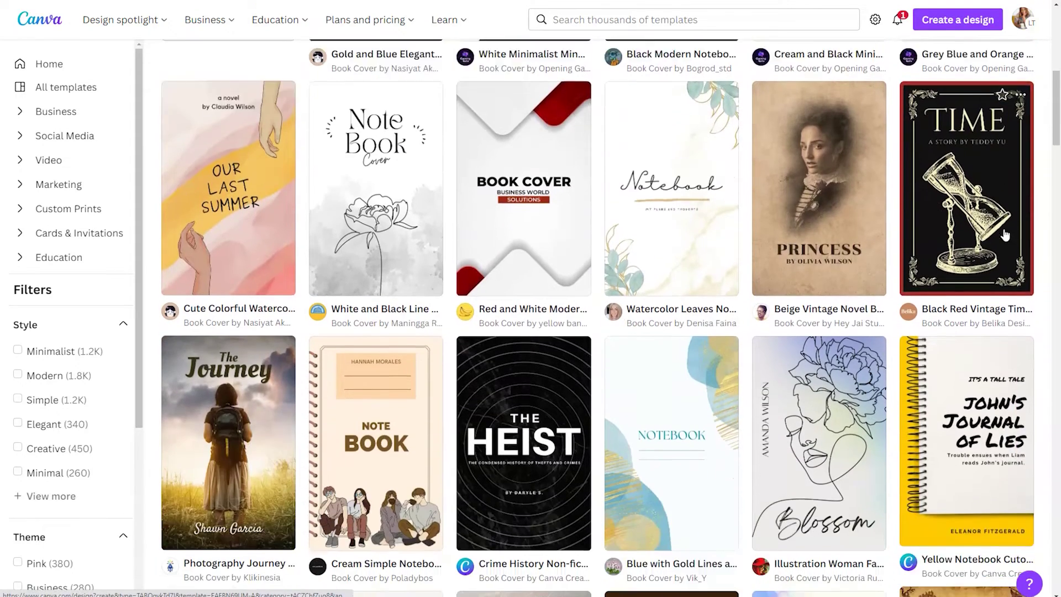
scroll(1004, 229, down, 11)
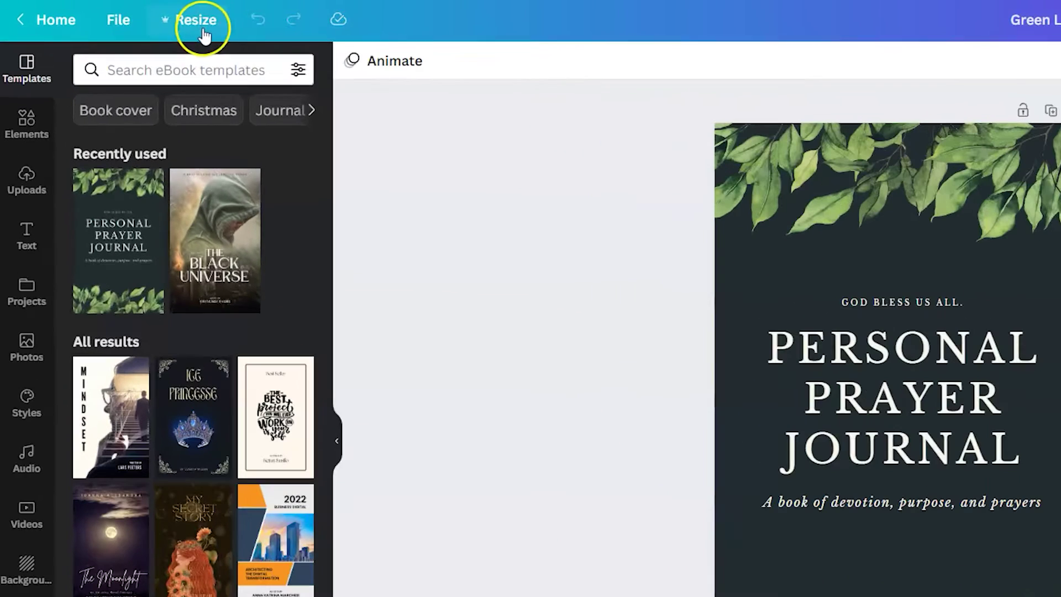
Resize the cover to a custom 8.5 × 11 in, dropping the original 1410×2250 px size
click(144, 16)
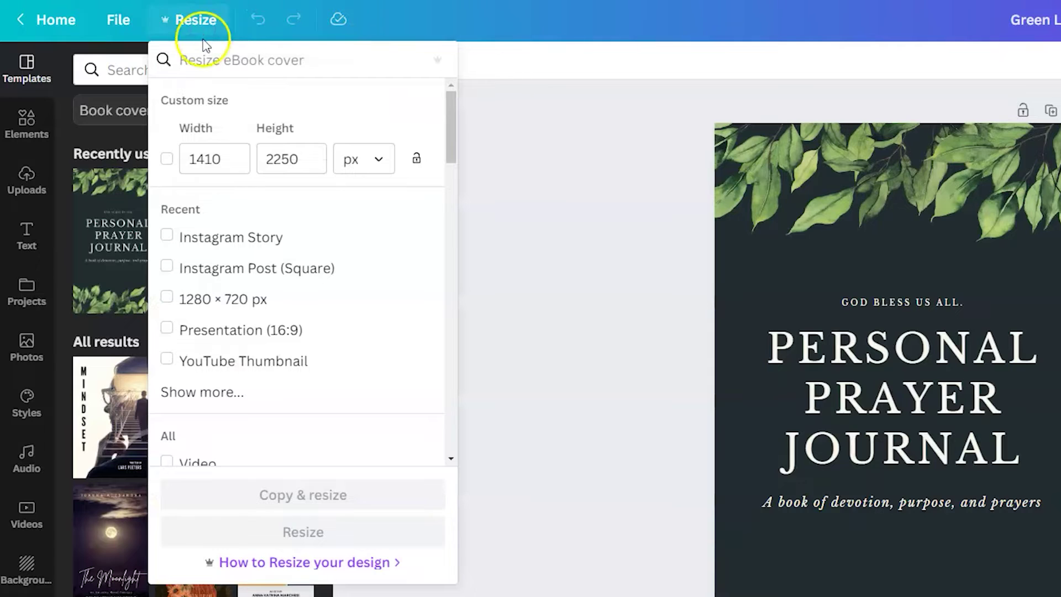
click(167, 160)
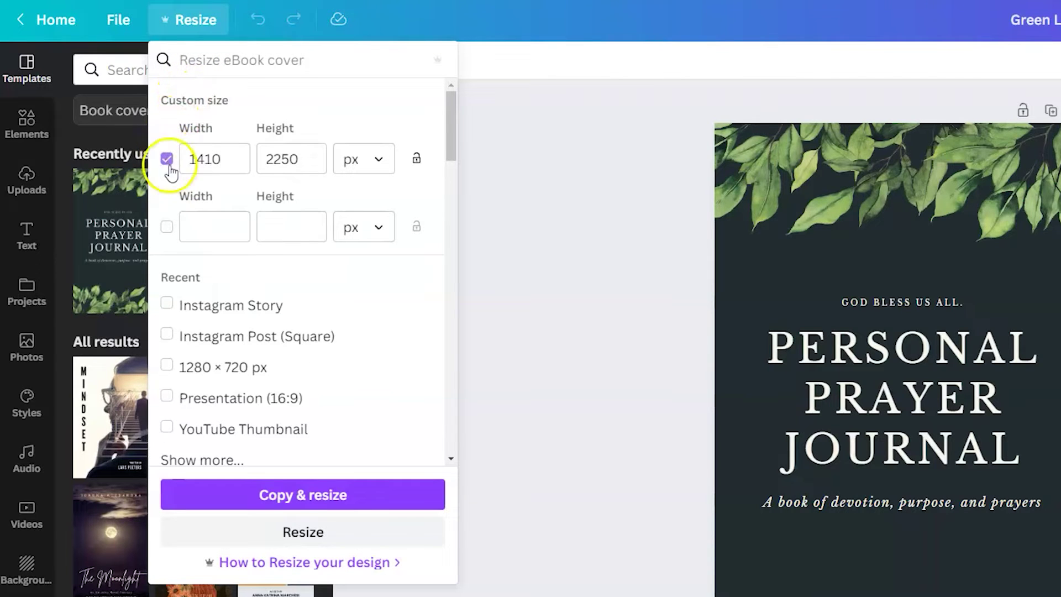
click(207, 224)
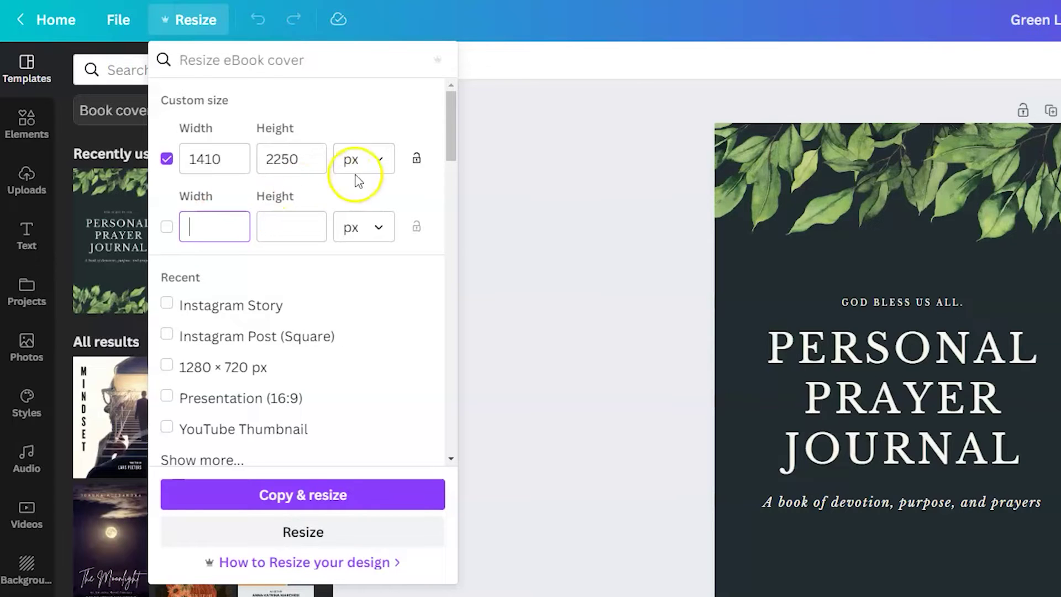
click(375, 232)
click(353, 304)
click(237, 238)
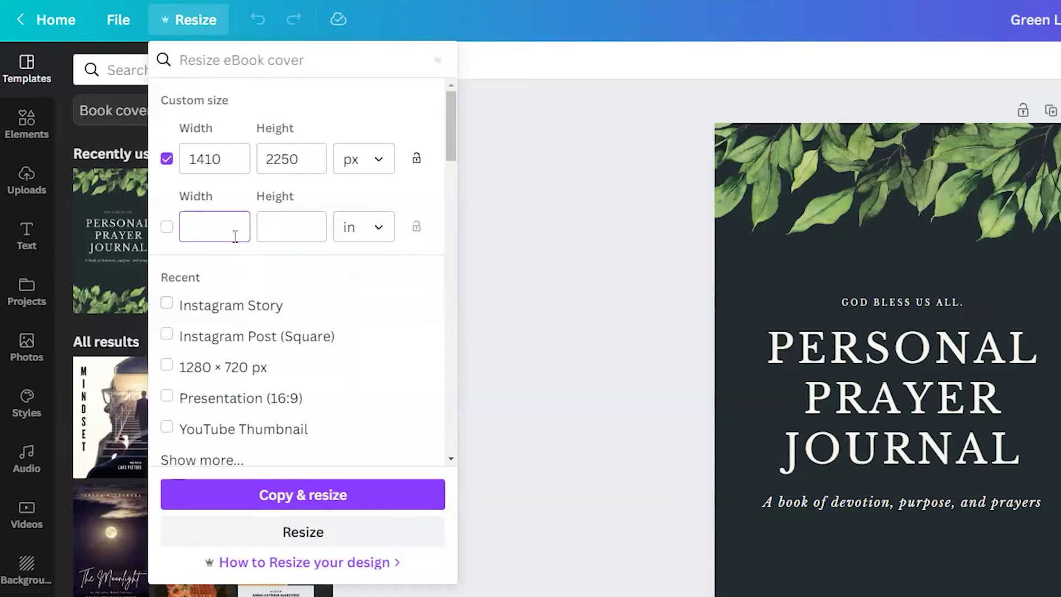
text(8.5)
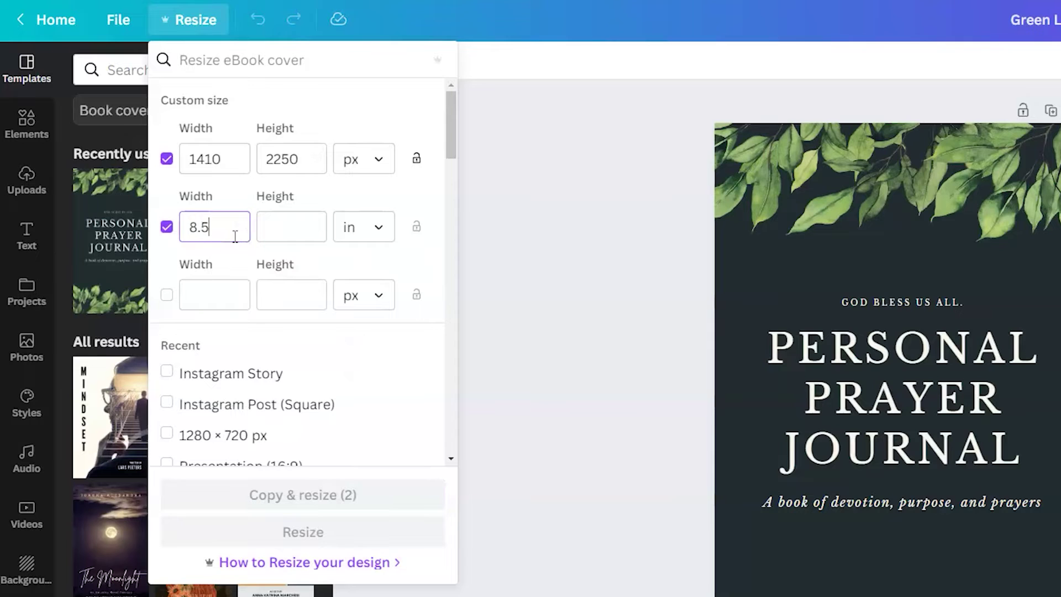
click(275, 226)
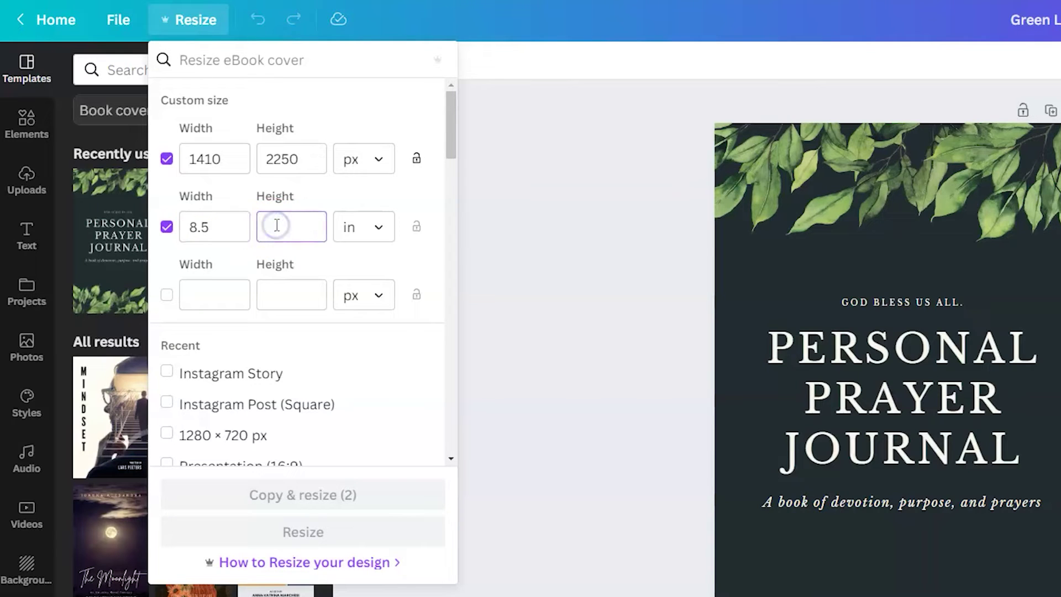
text(11)
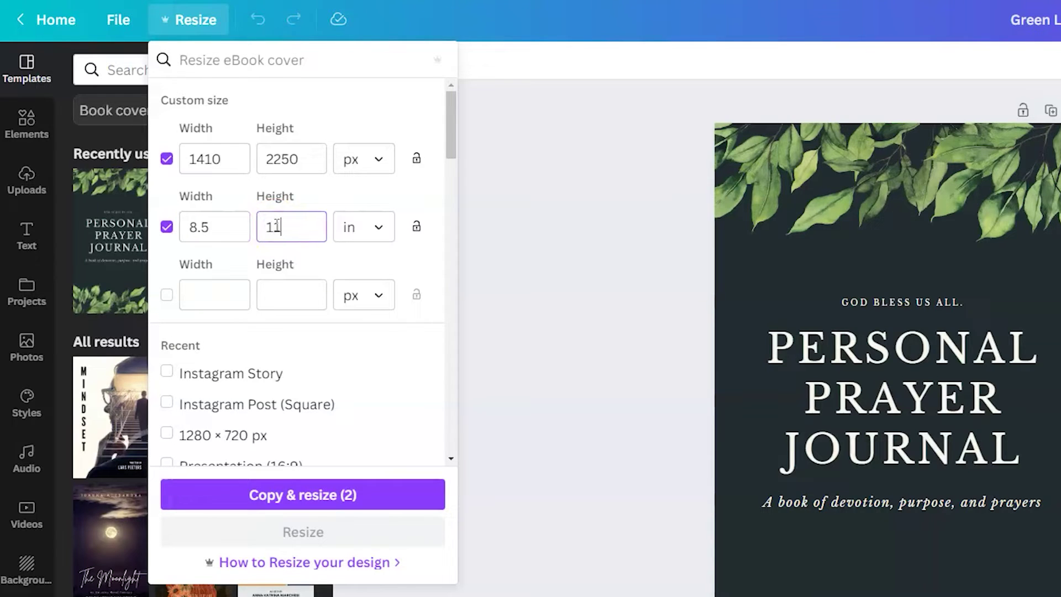
click(166, 159)
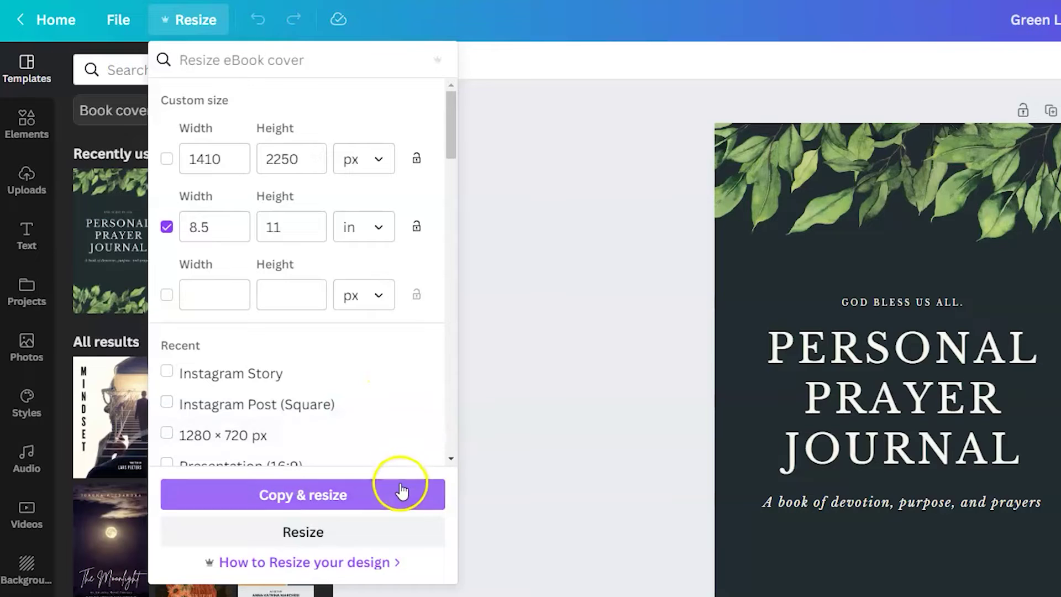
click(432, 533)
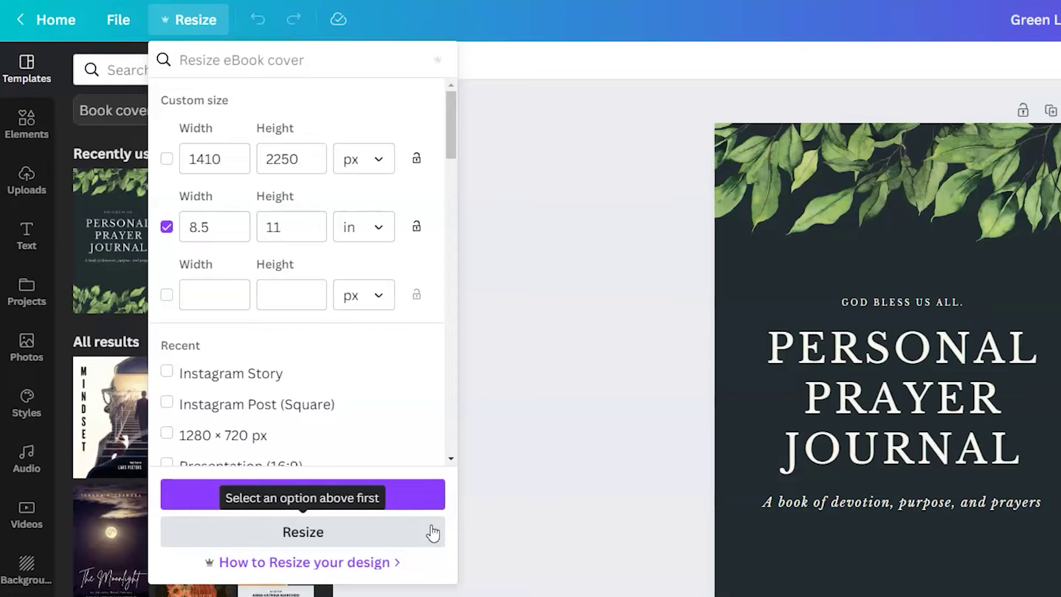
click(432, 534)
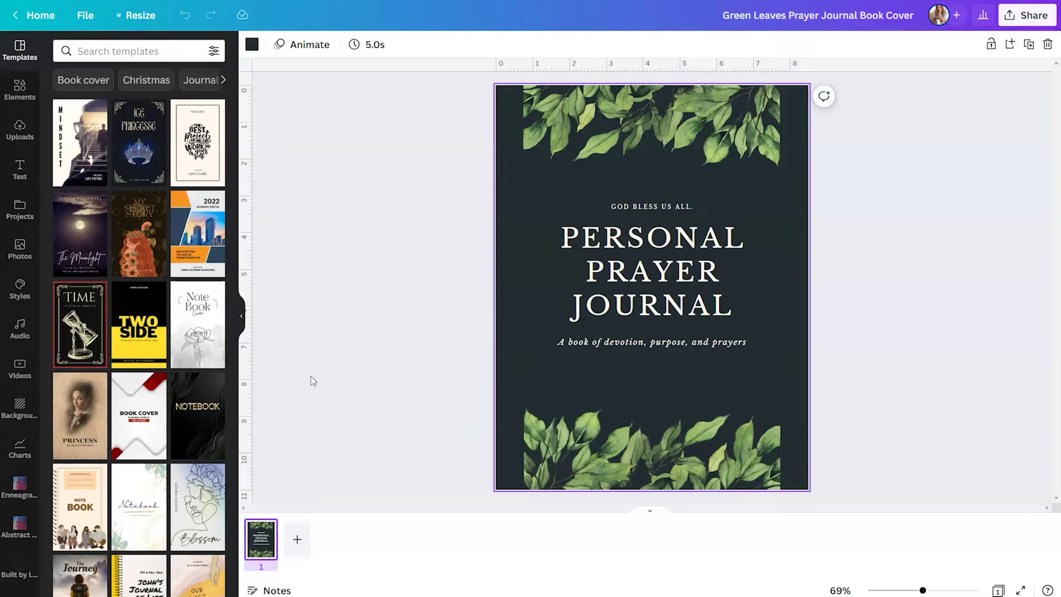
Stretch the bottom and top leaf images out to the cover's left and right edges
click(561, 439)
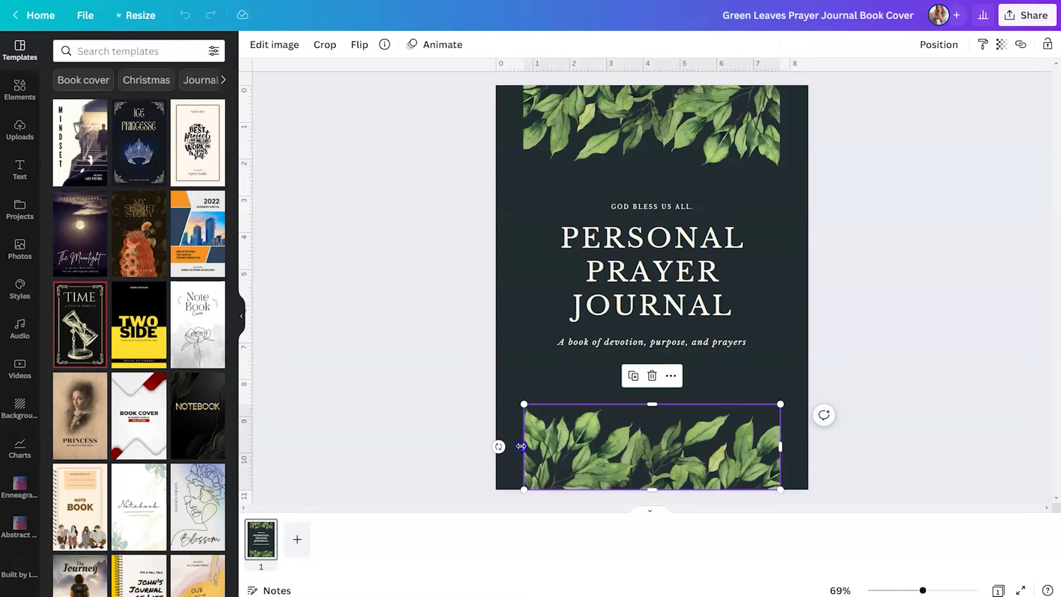
drag(521, 446, 496, 446)
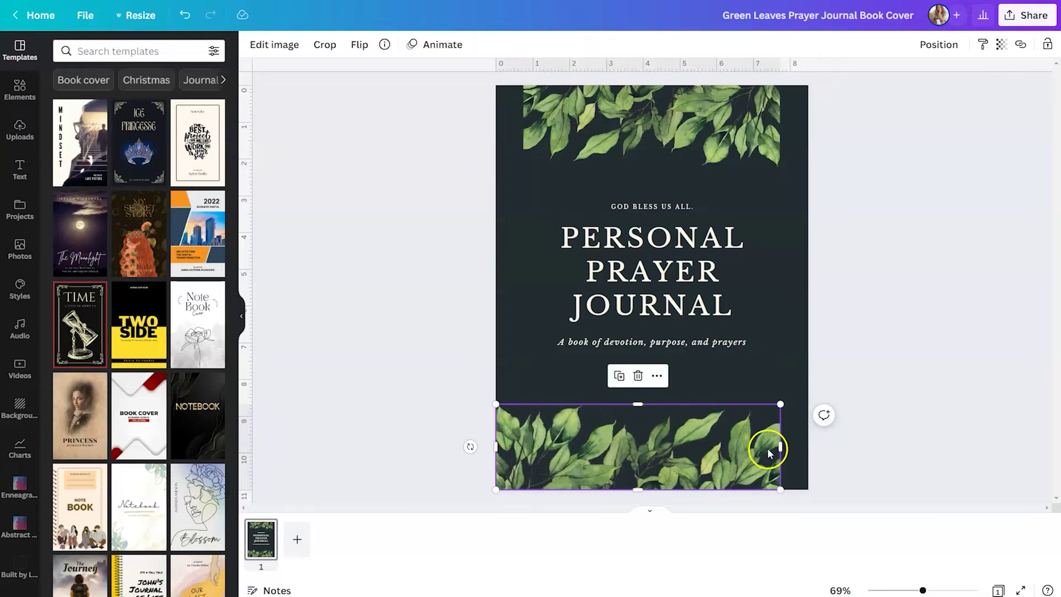
drag(779, 447, 808, 447)
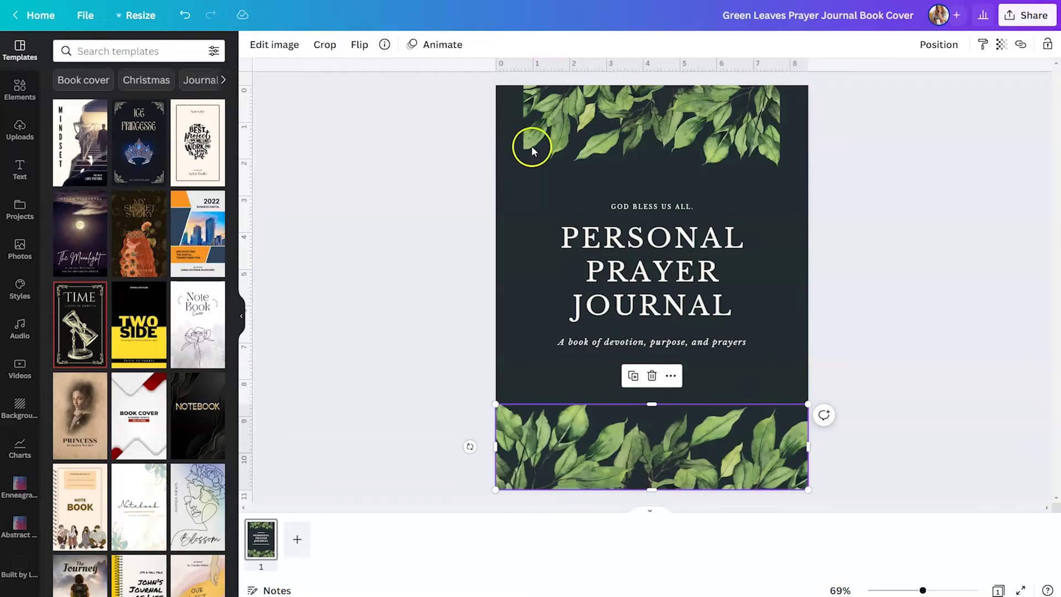
click(531, 150)
drag(524, 126, 500, 119)
drag(780, 130, 805, 135)
click(902, 372)
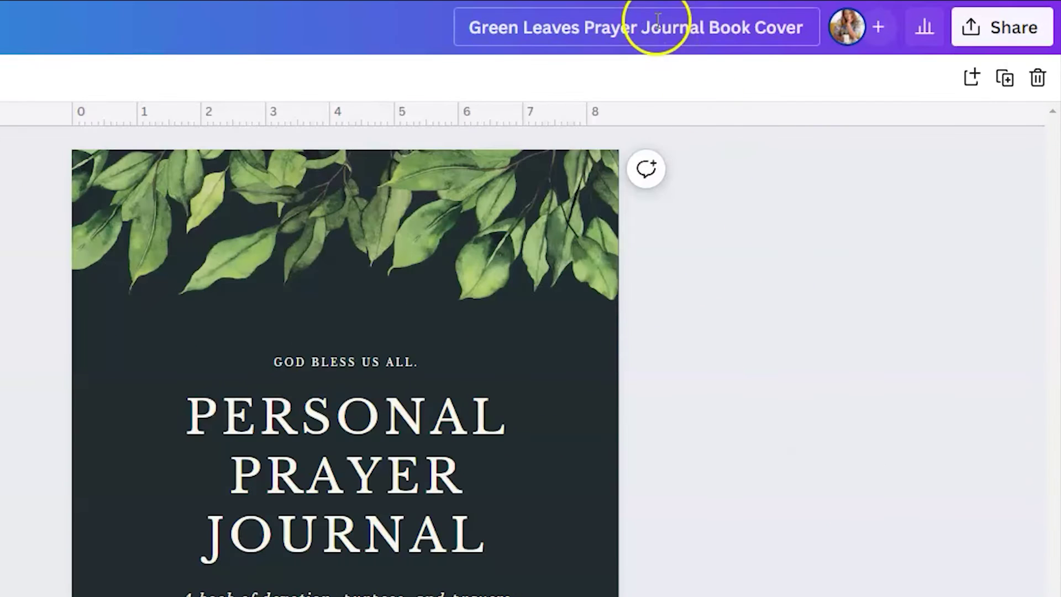
Delete 'Green Leaves' from the title so it reads 'Prayer Journal Book Cover'
double_click(830, 12)
triple_click(657, 19)
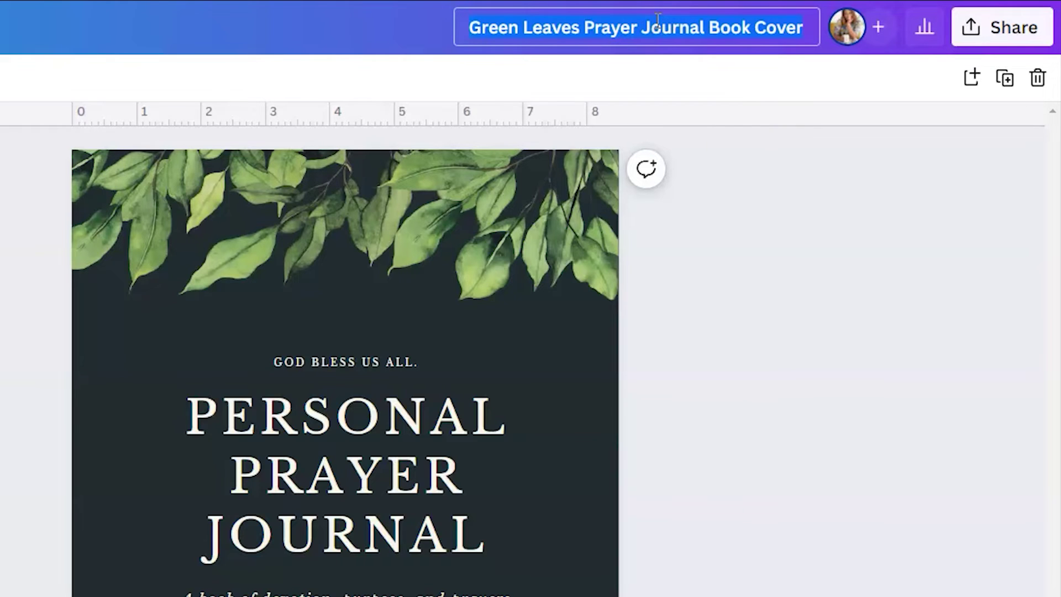
click(579, 27)
drag(574, 28, 446, 7)
key(BackSpace)
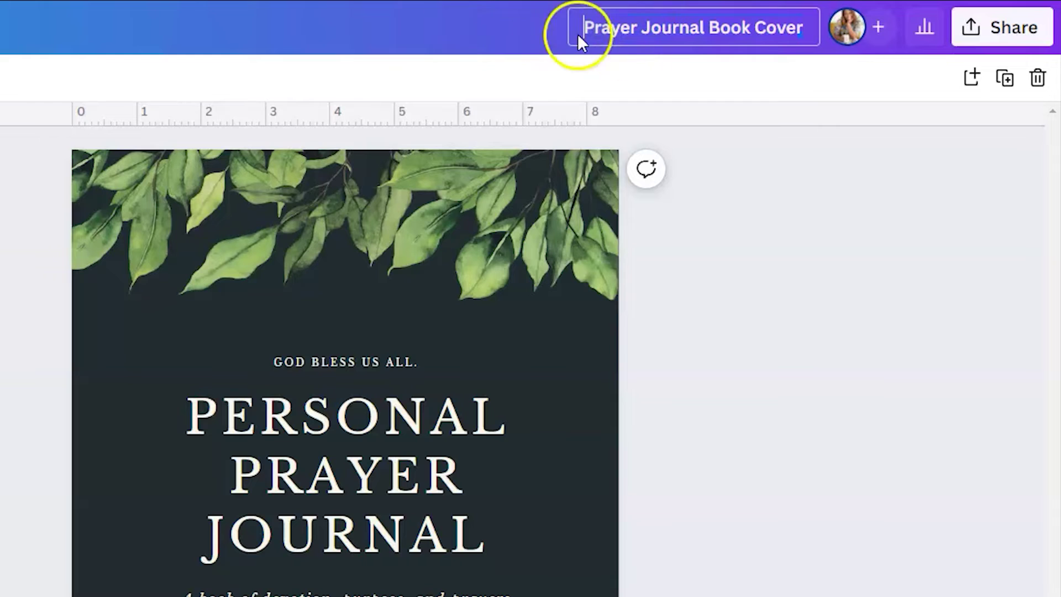
Download the cover as a PNG named Prayer Journal Book Cover, then go back Home
click(971, 29)
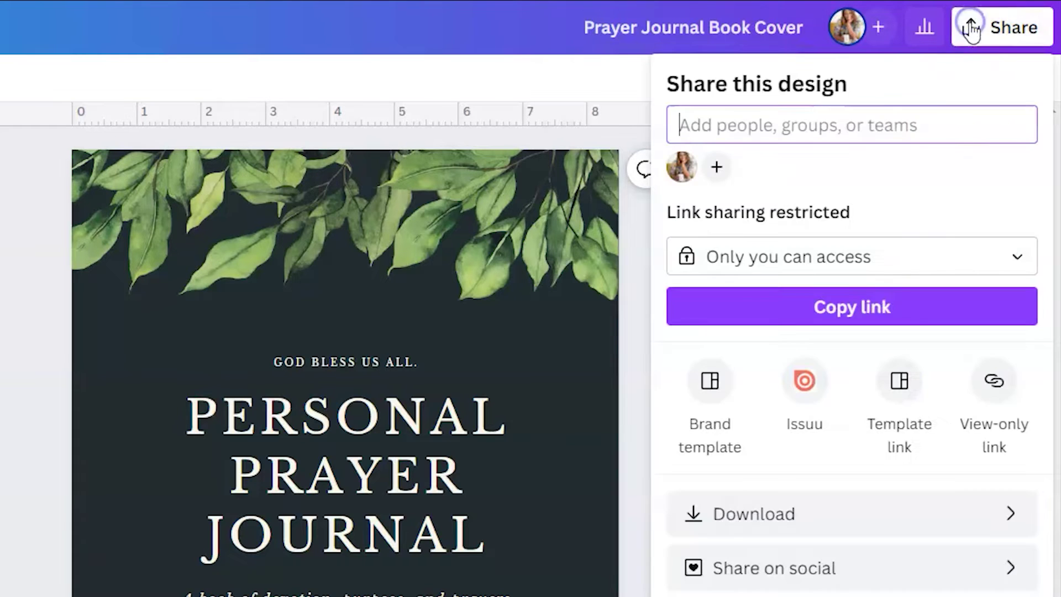
click(887, 513)
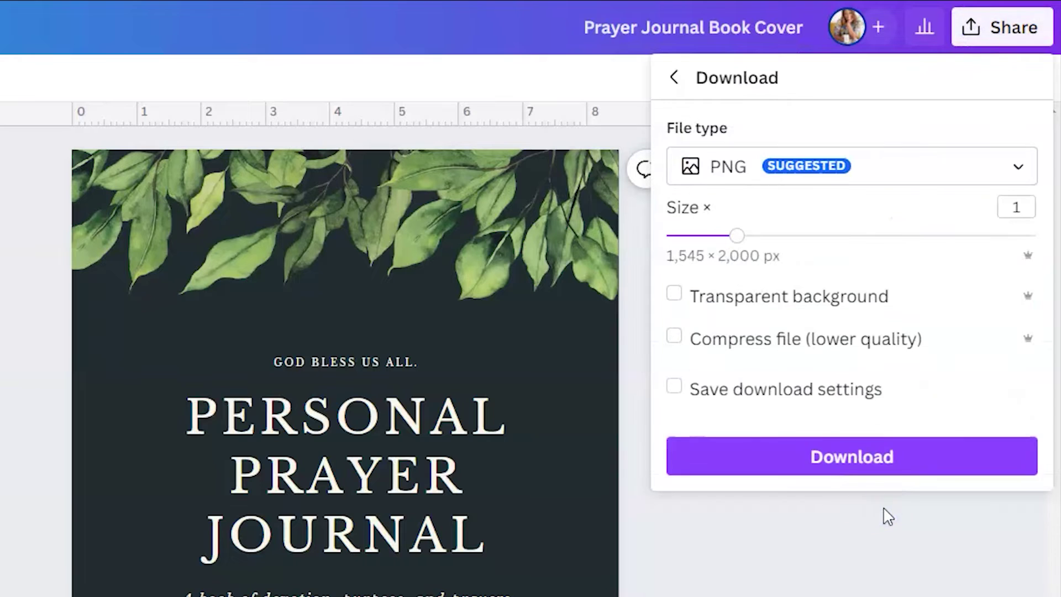
click(847, 464)
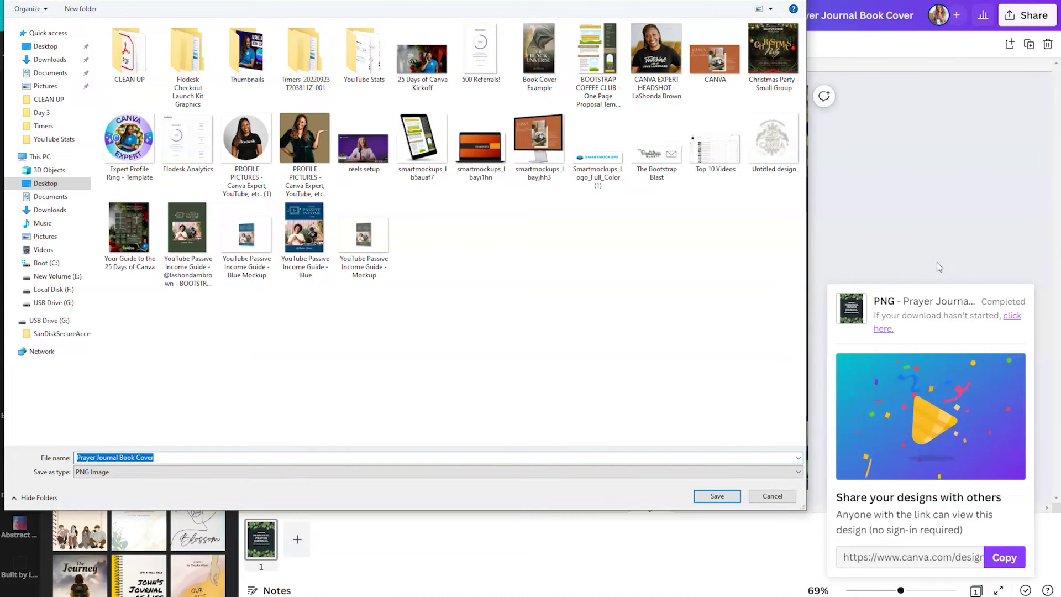
key(Return)
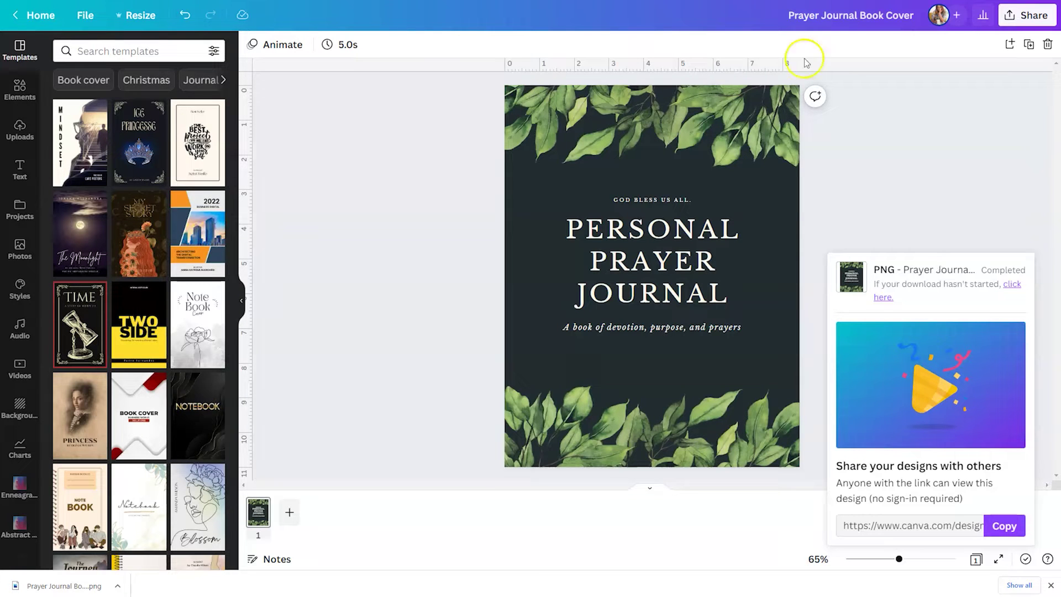
click(33, 15)
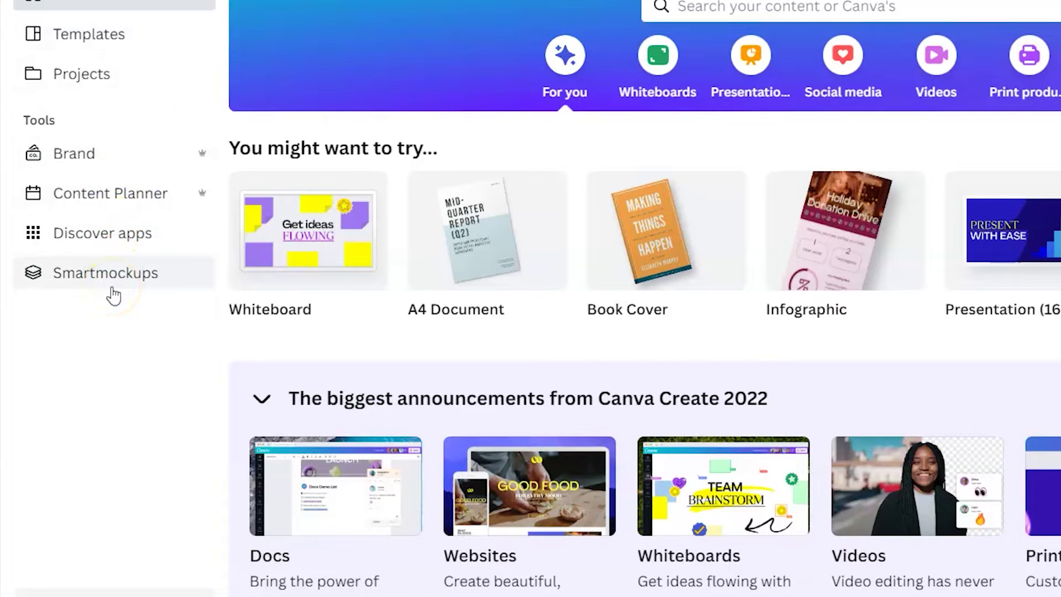
Open Smartmockups from the Tools section of the Home sidebar
click(112, 288)
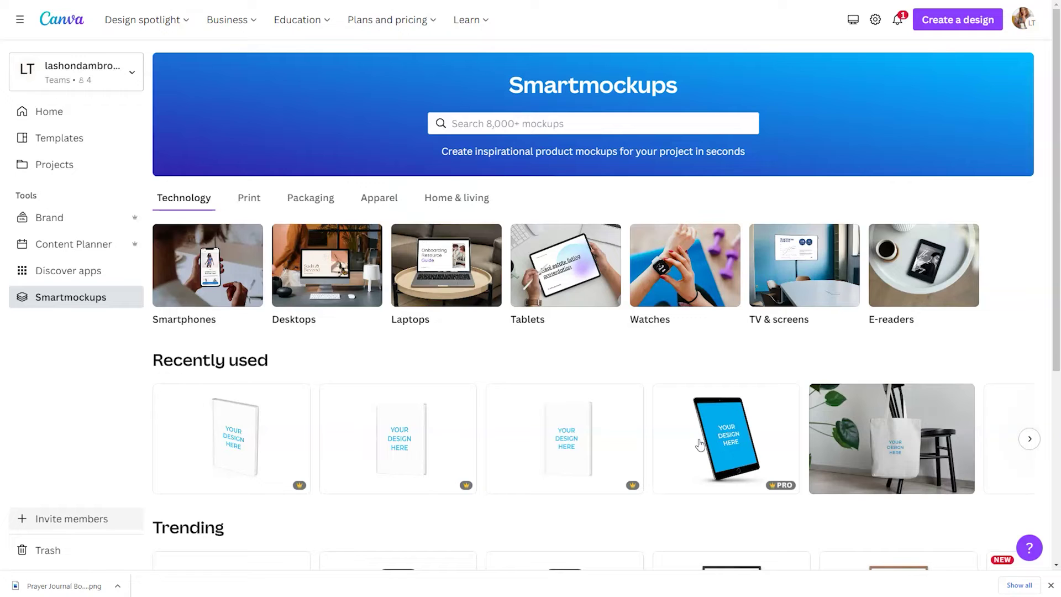
Open a recent book mockup and upload the Prayer Journal Book Cover file from Desktop
click(464, 428)
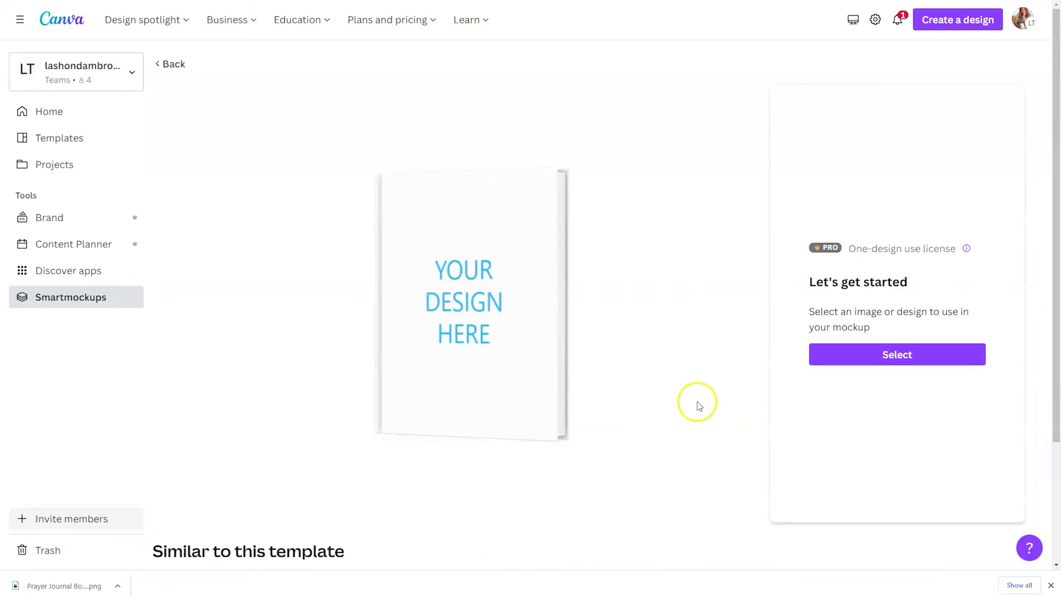
click(843, 348)
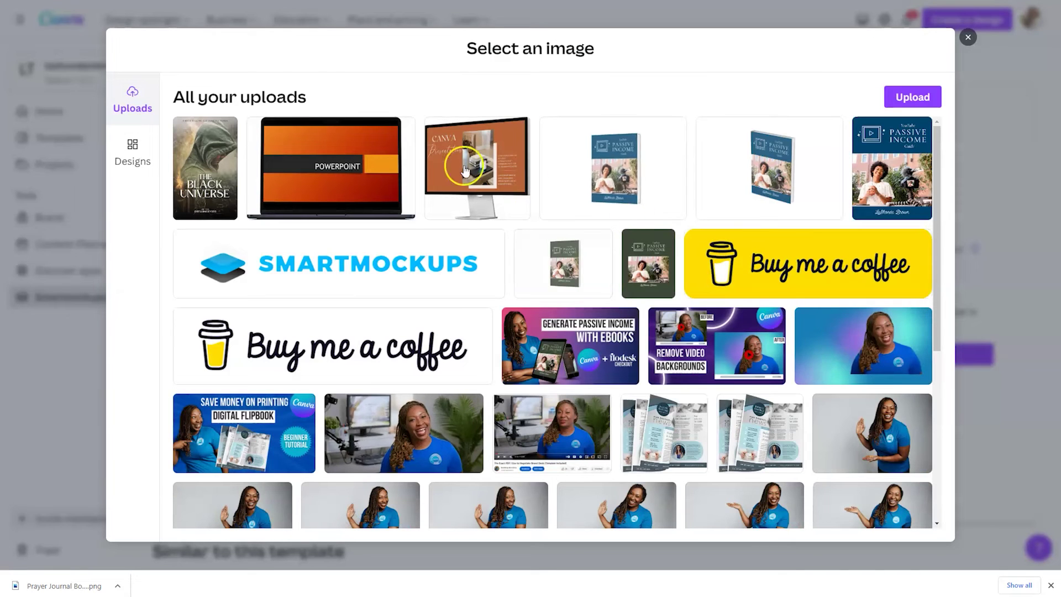
click(915, 97)
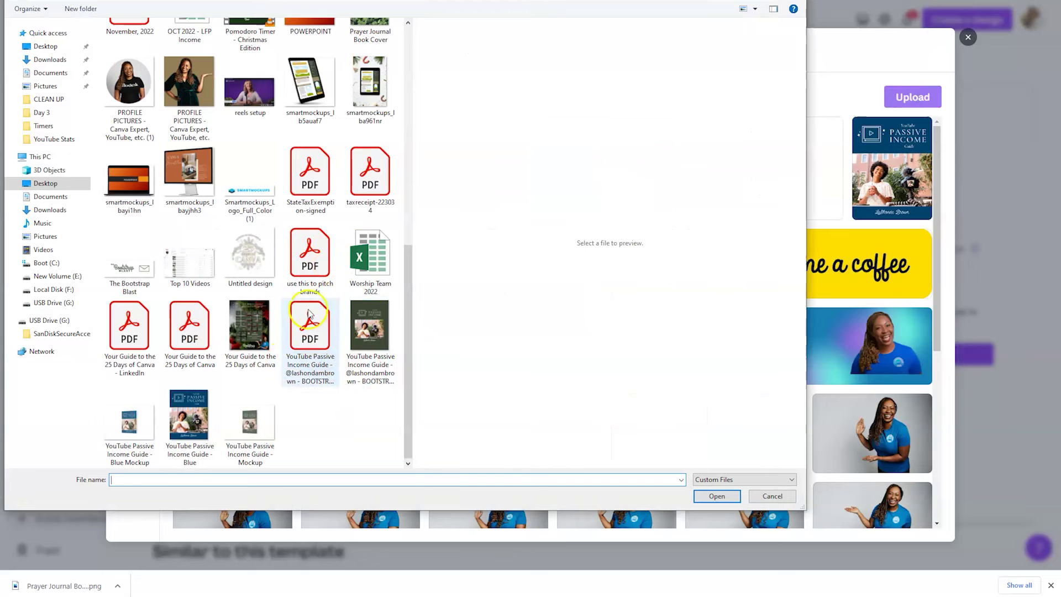
click(369, 22)
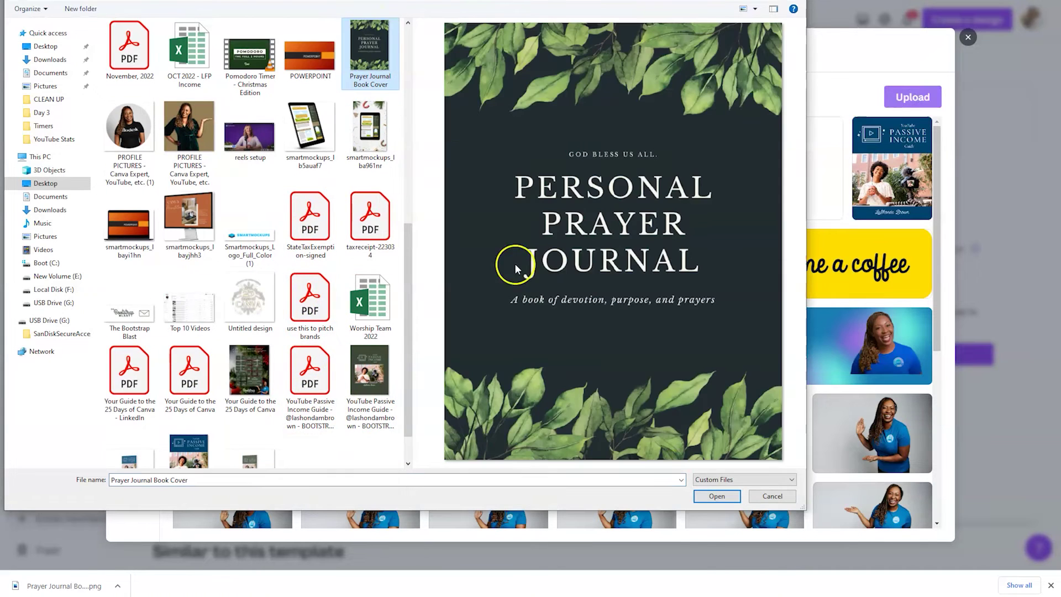
click(708, 496)
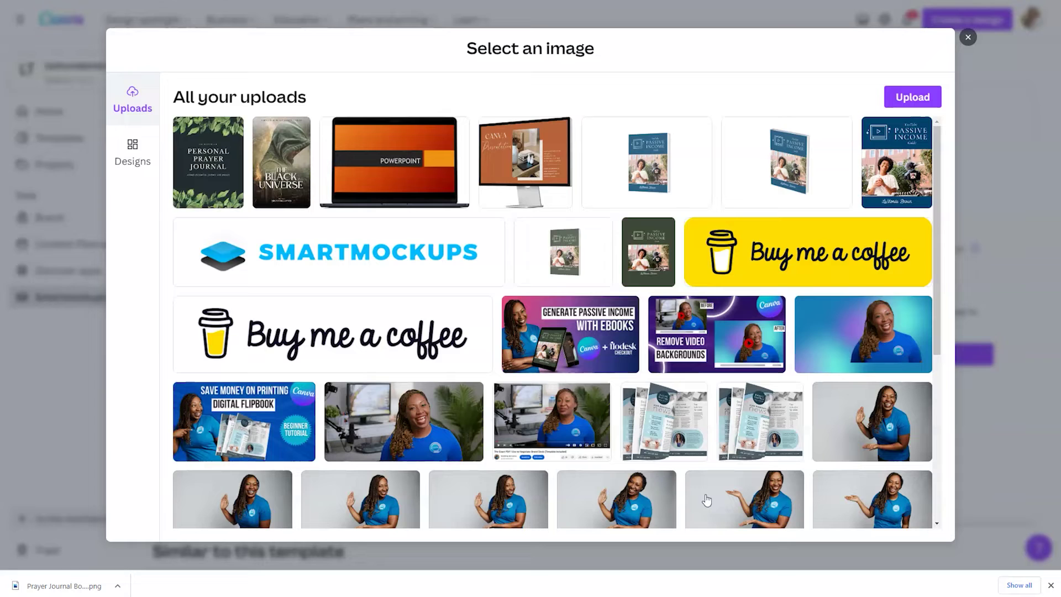
Pick the uploaded Personal Prayer Journal cover image in the mockup's image picker
click(208, 162)
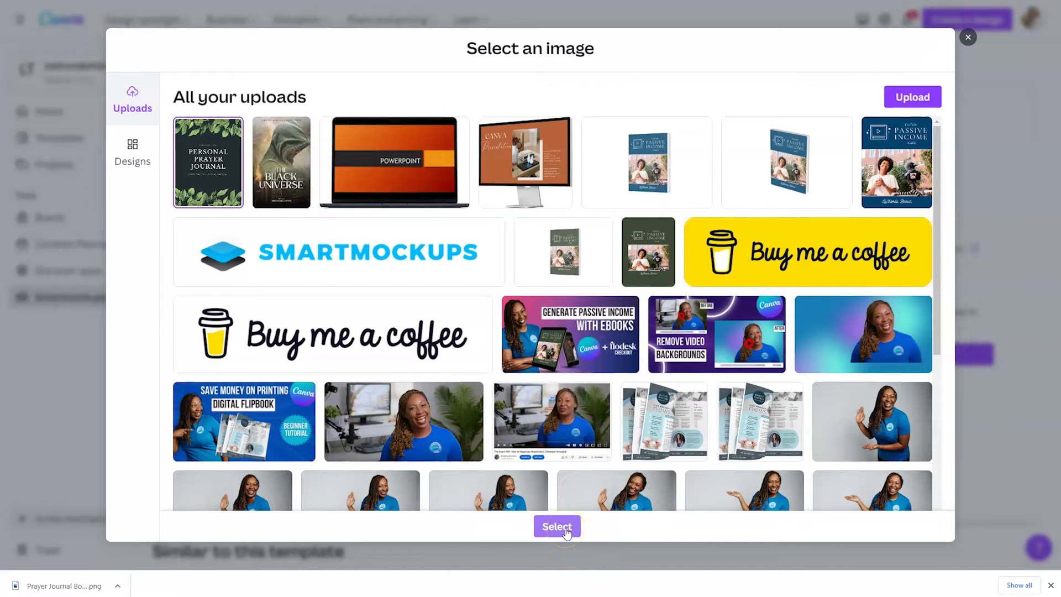
click(143, 151)
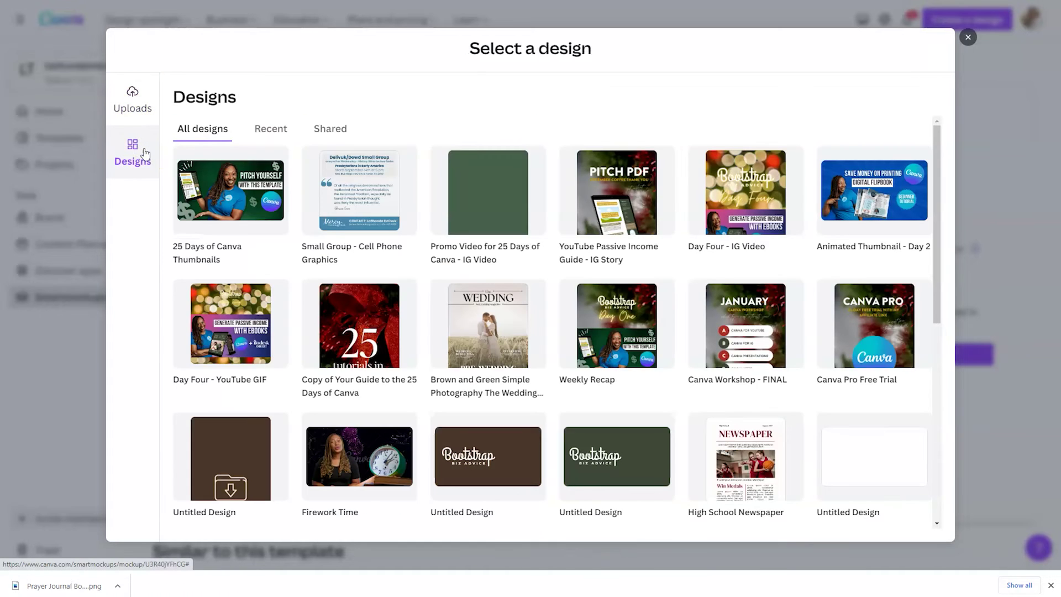
click(133, 110)
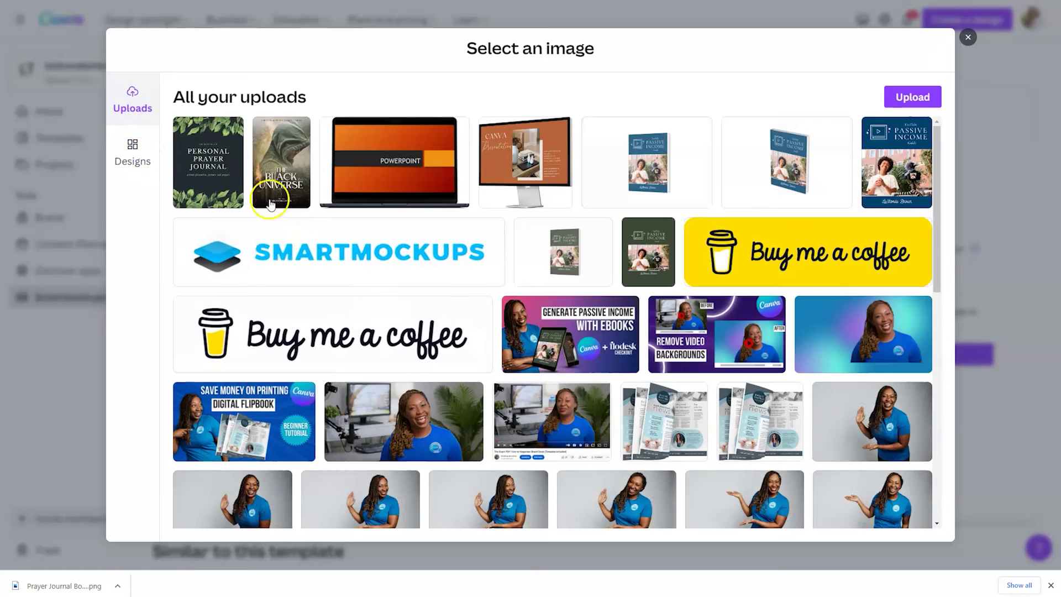
click(221, 171)
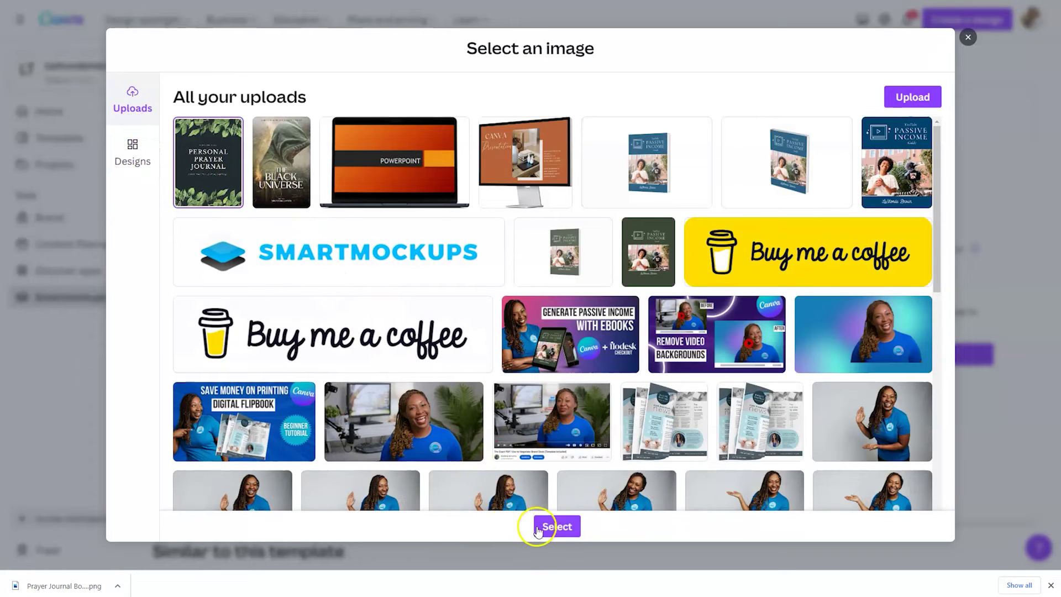
Apply the cover to the hardcover book mockup and check image sizing, leaving it on Fit
click(555, 526)
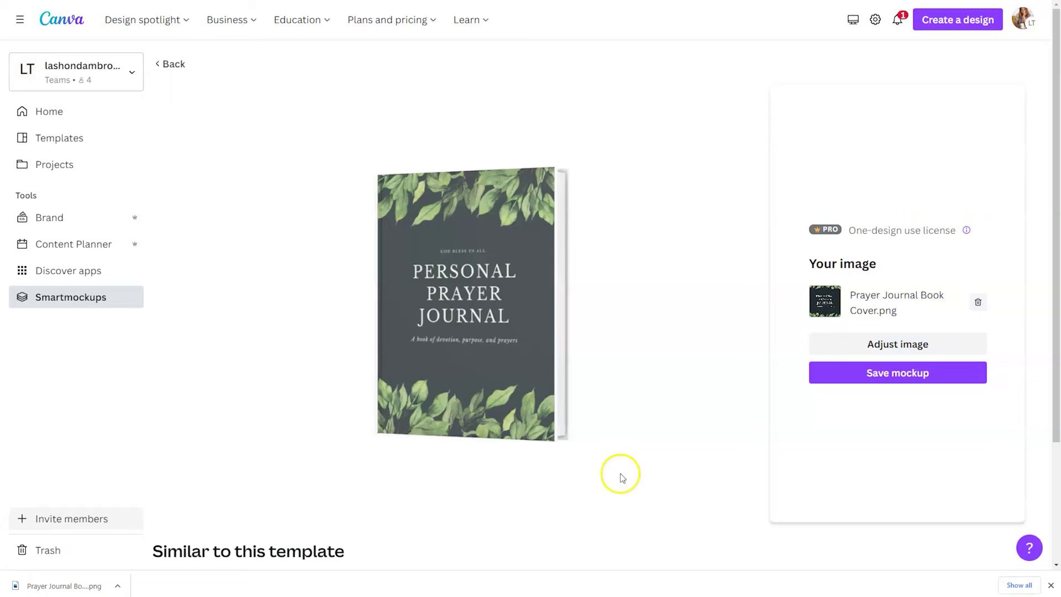
click(820, 350)
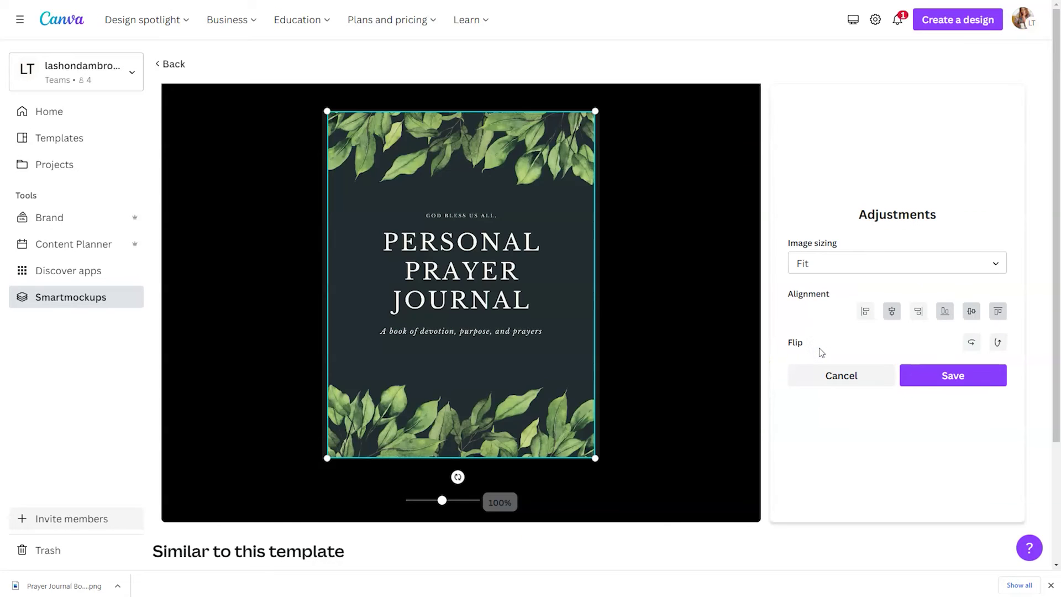
click(871, 266)
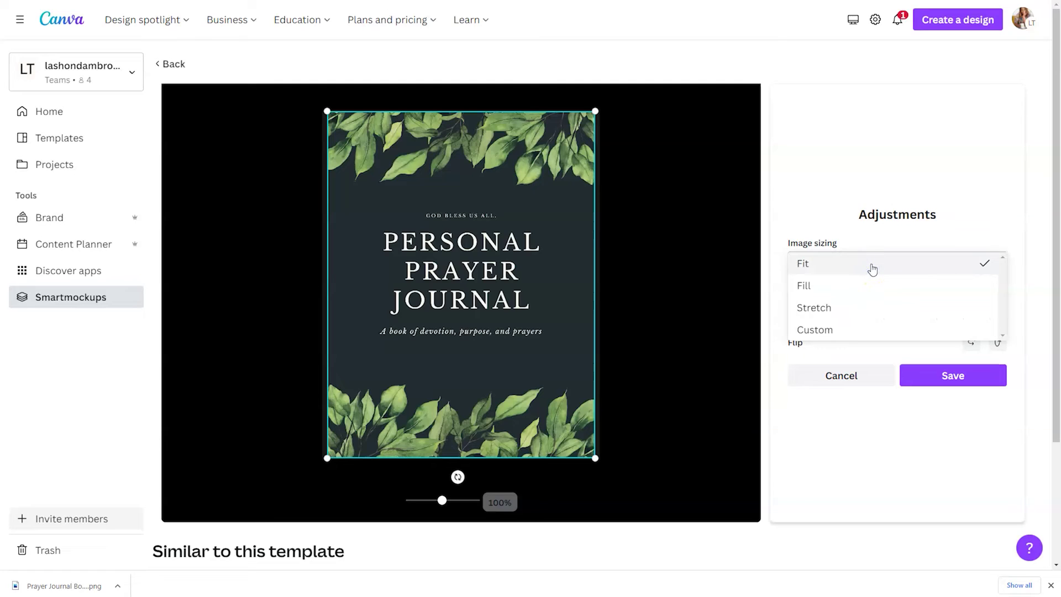
click(793, 179)
click(885, 256)
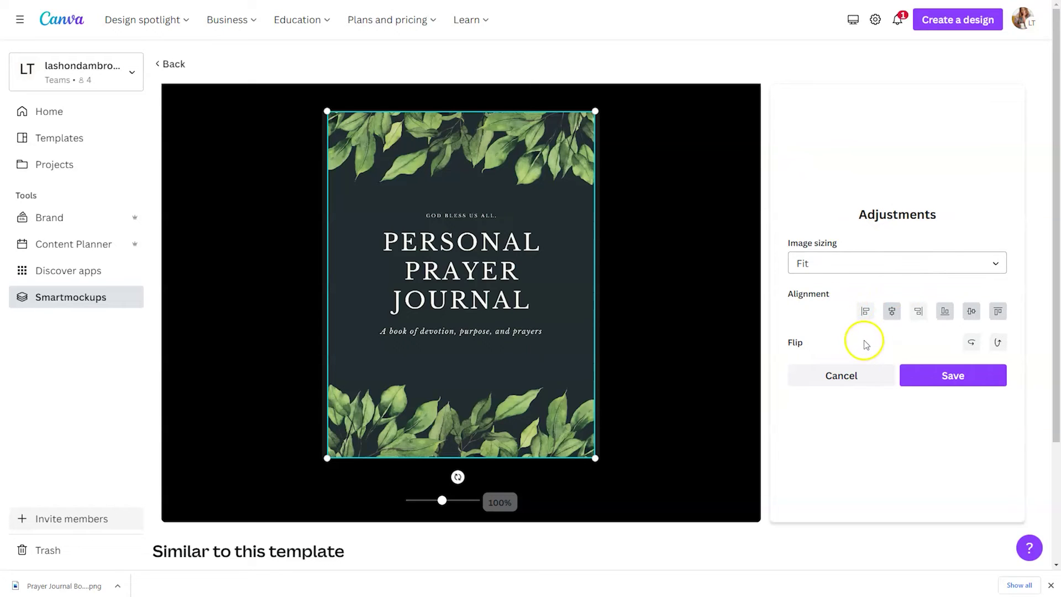
Cancel the image adjustments and save the book mockup
click(855, 374)
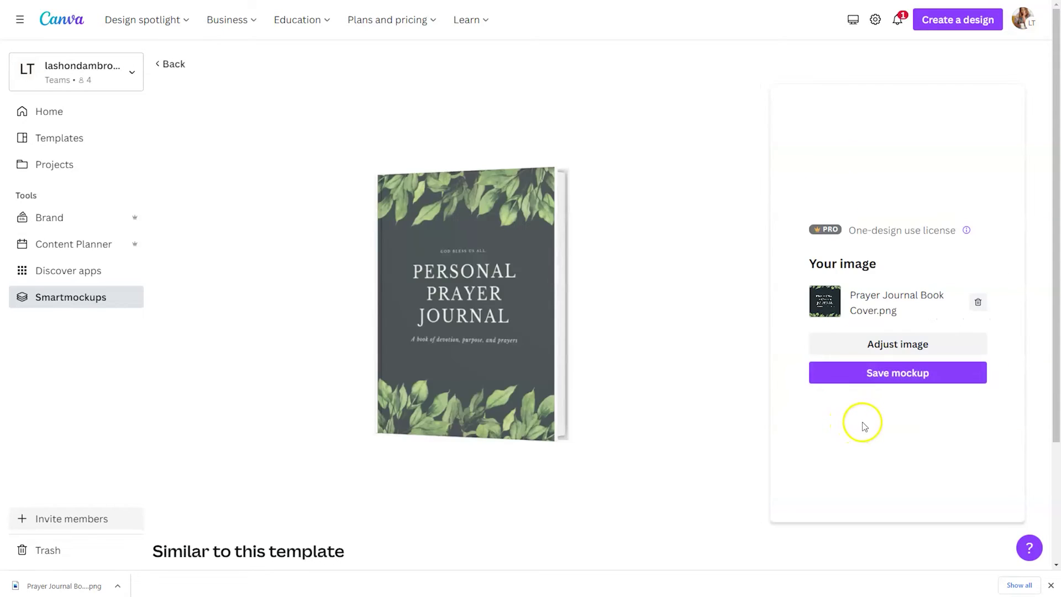
click(871, 376)
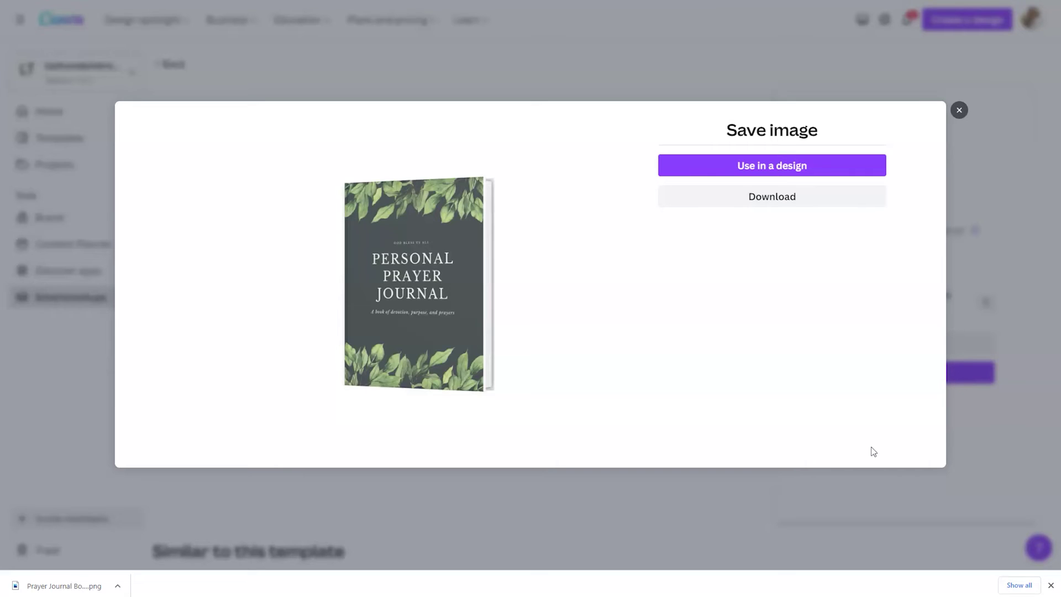
Download the mockup as a PNG and preview it in Windows Photos before closing it
click(829, 196)
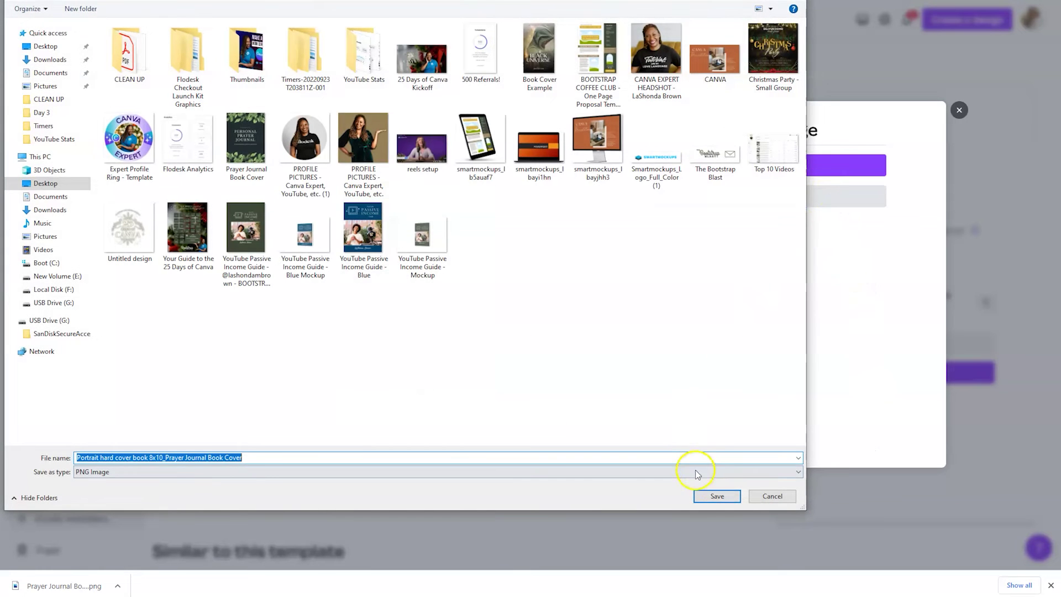
click(734, 506)
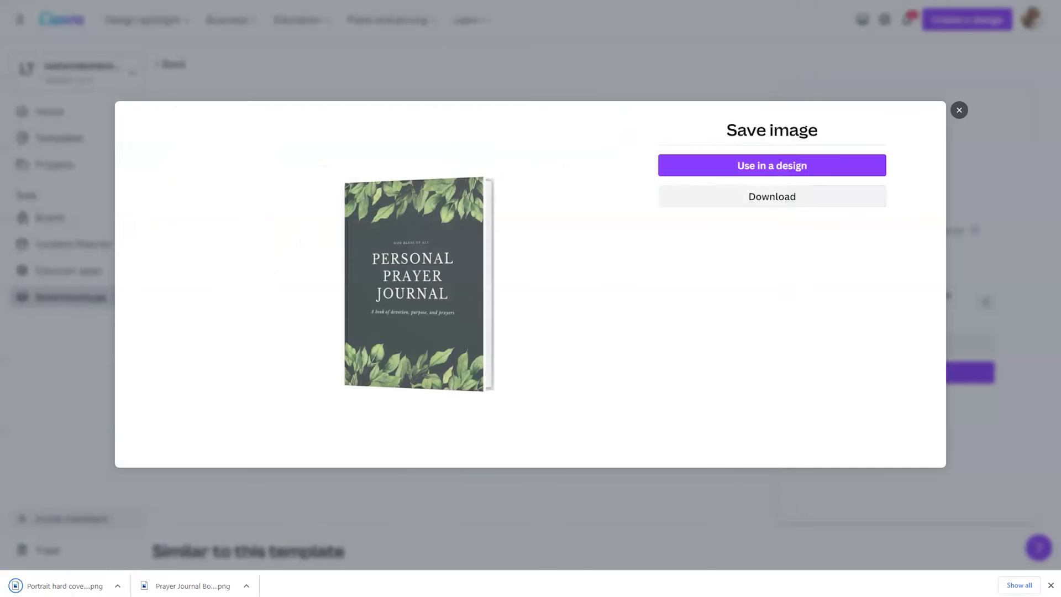
click(116, 586)
click(141, 518)
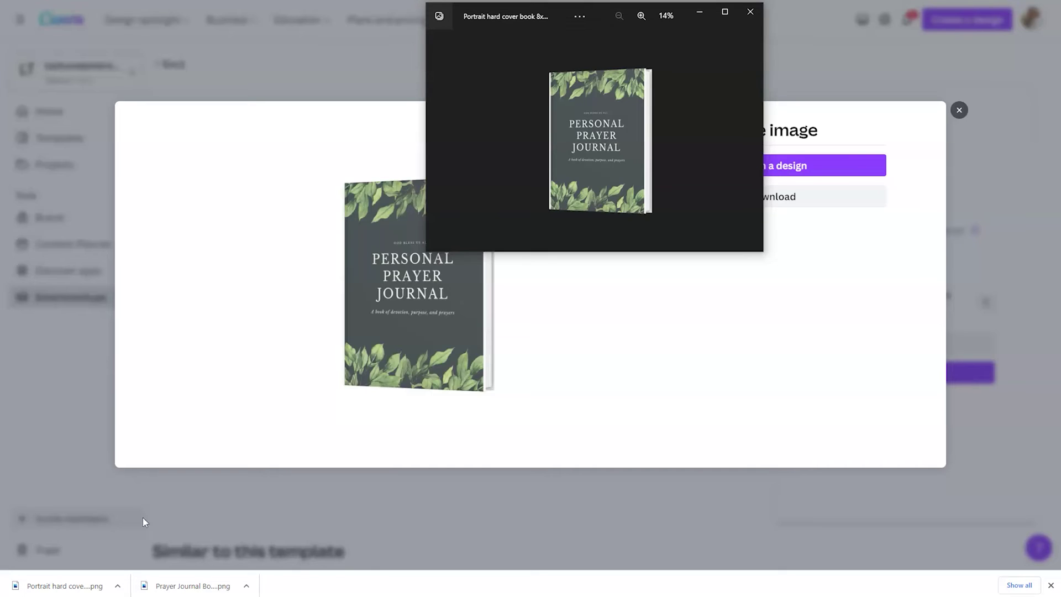
click(750, 11)
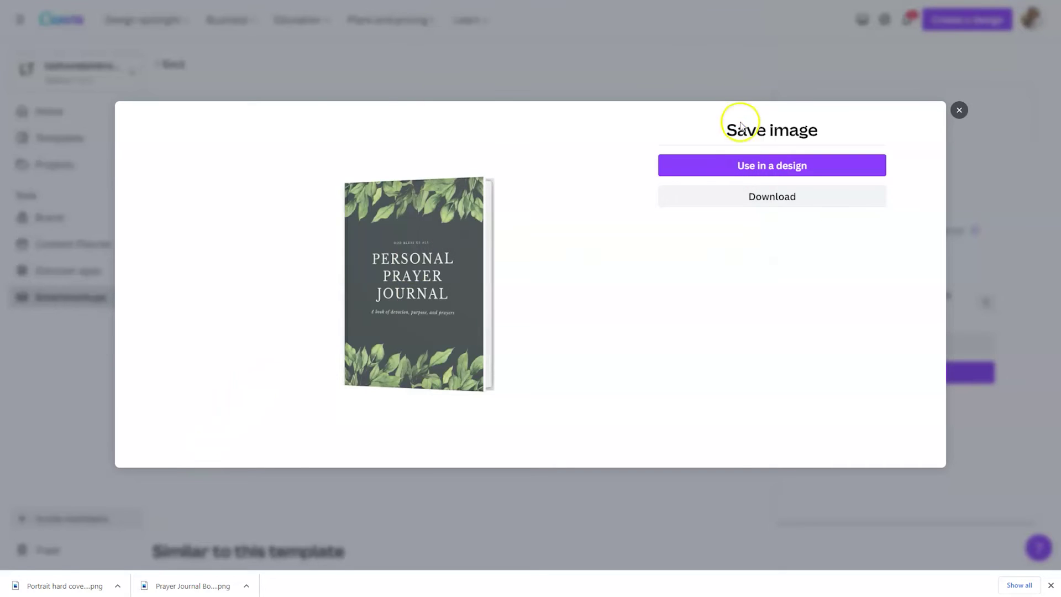
click(743, 165)
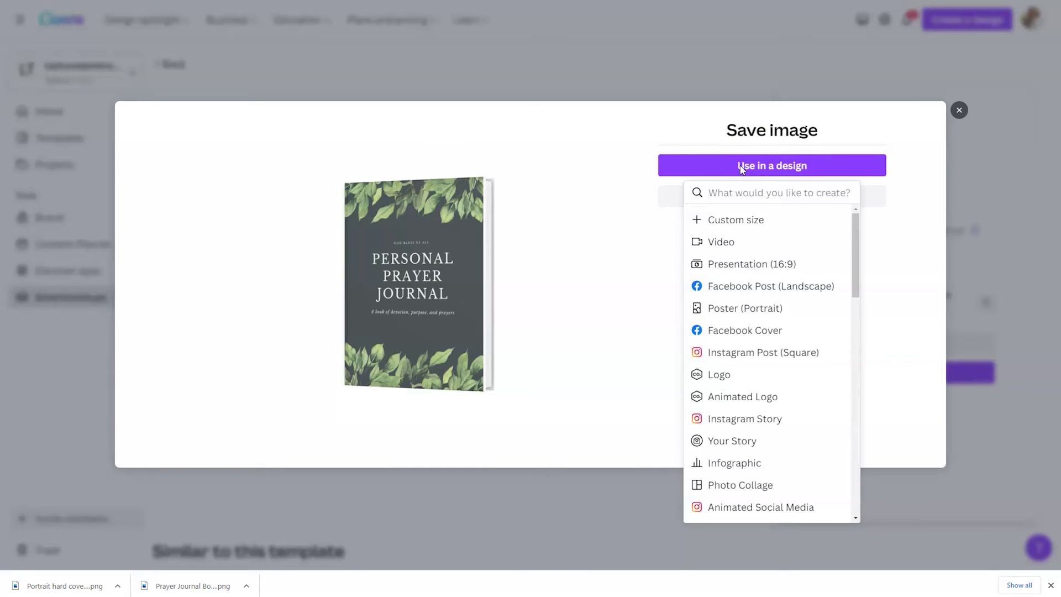
Search the design types for 'instagram story'
text(instagram )
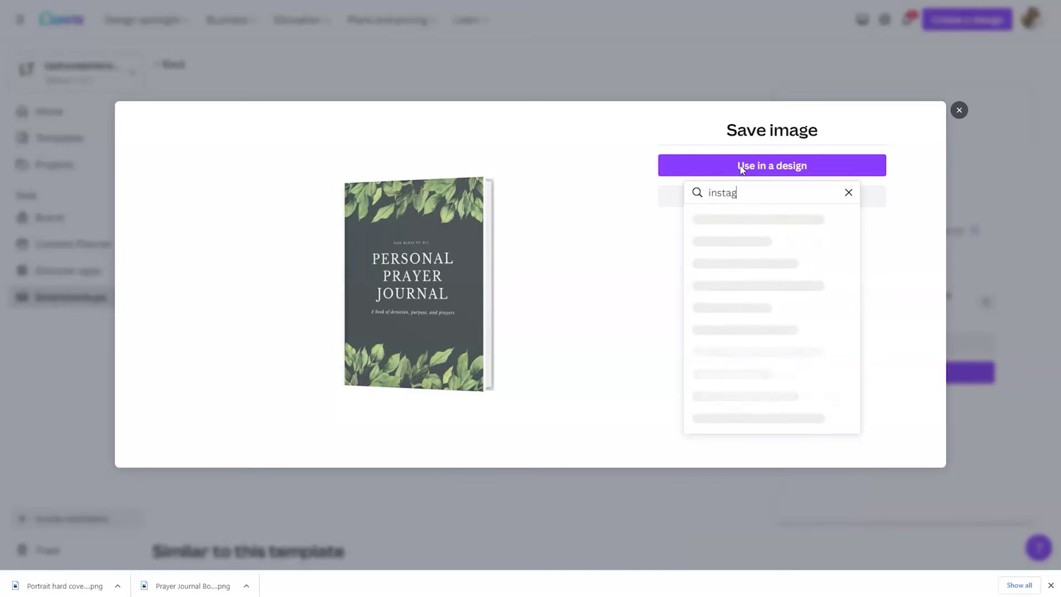
text(story)
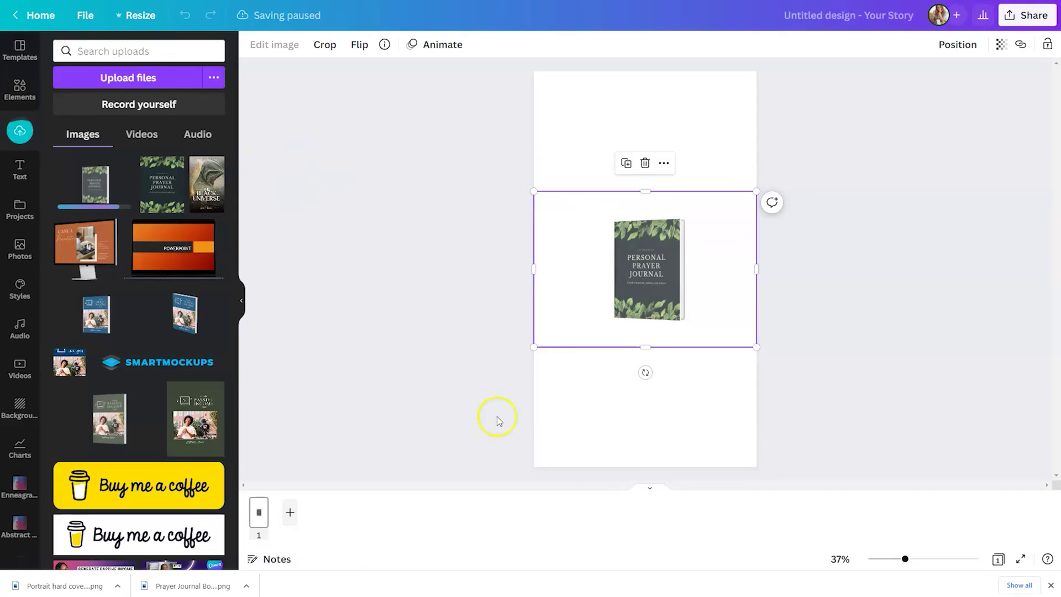
Add page 2 and apply the pink Flash Sale template found by searching 'sale'
click(289, 511)
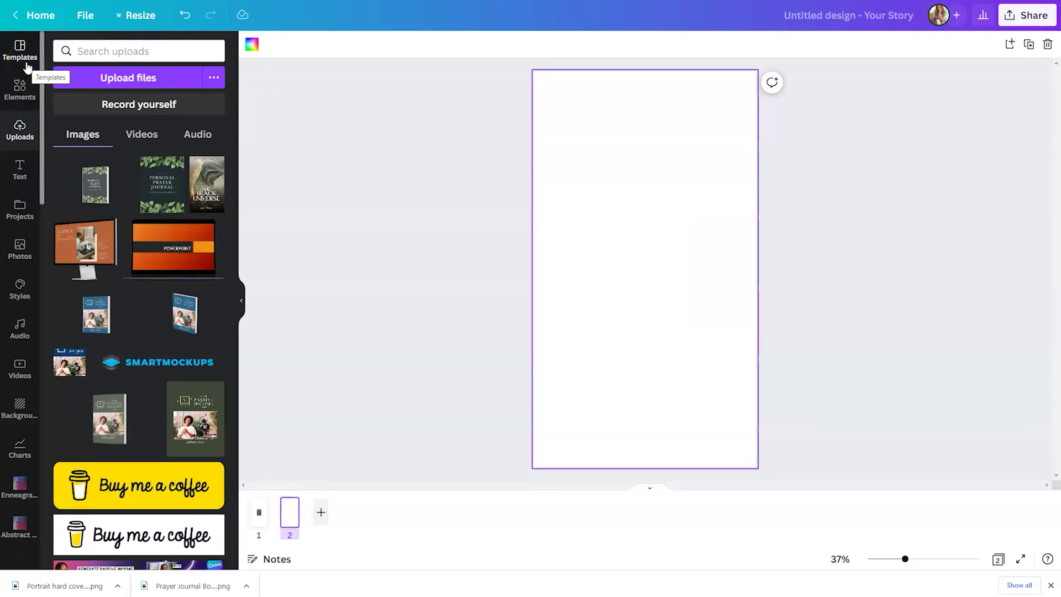
click(26, 65)
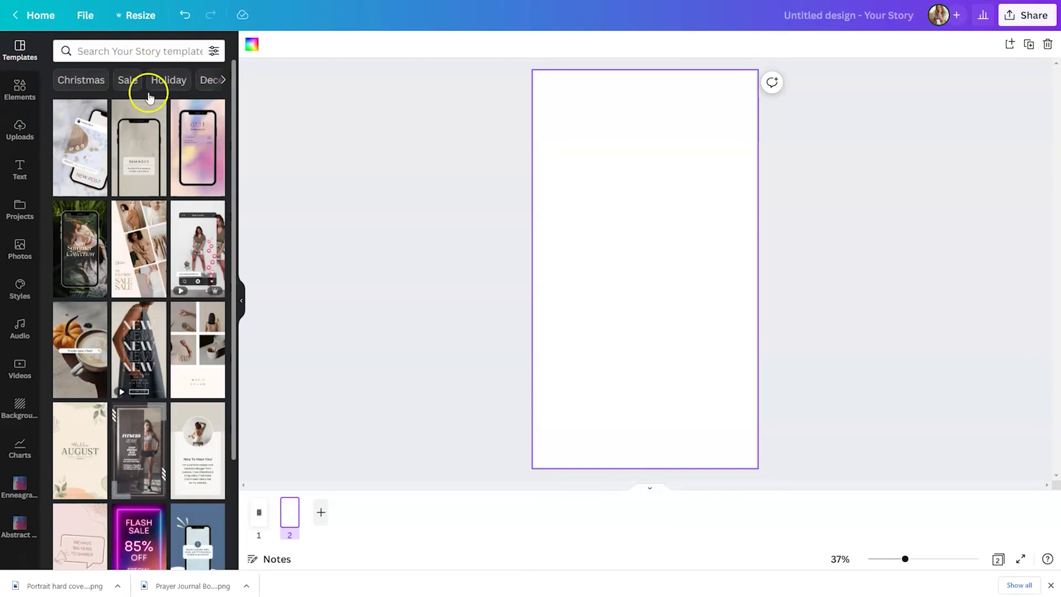
click(125, 50)
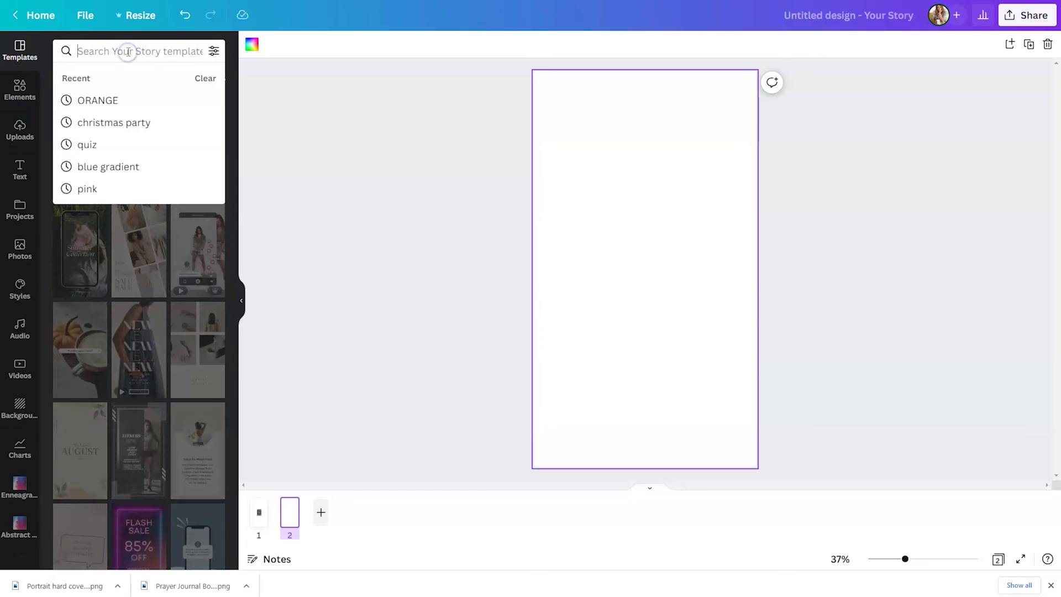
text(sale)
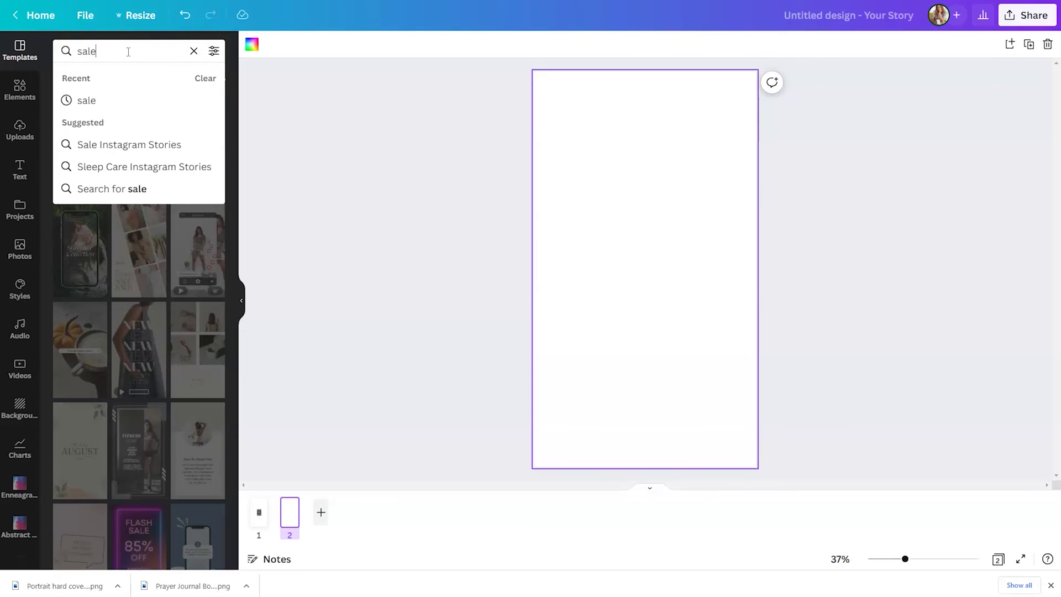
key(Return)
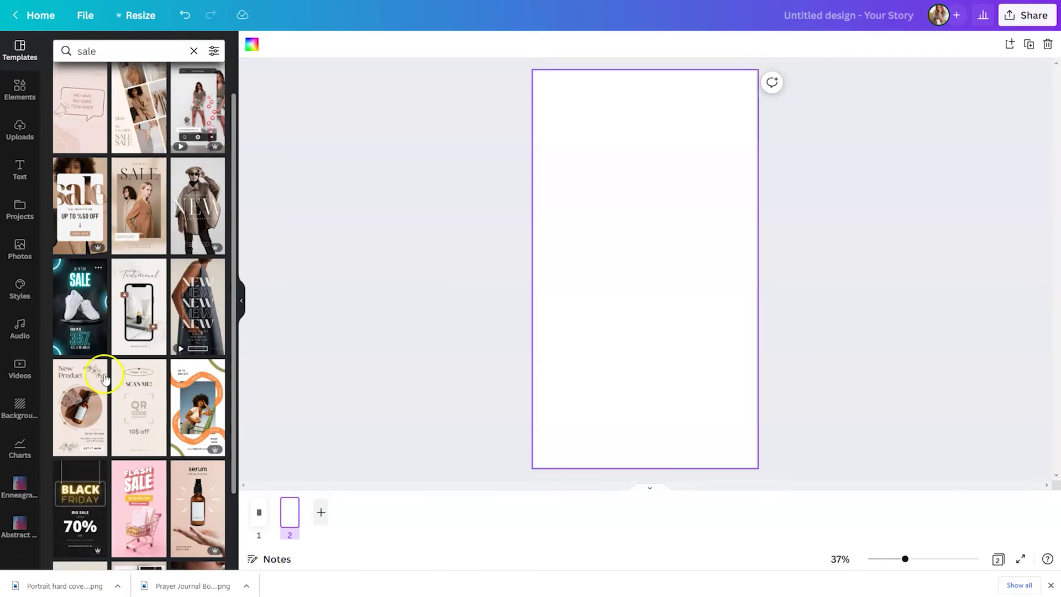
scroll(94, 372, down, 1)
click(148, 493)
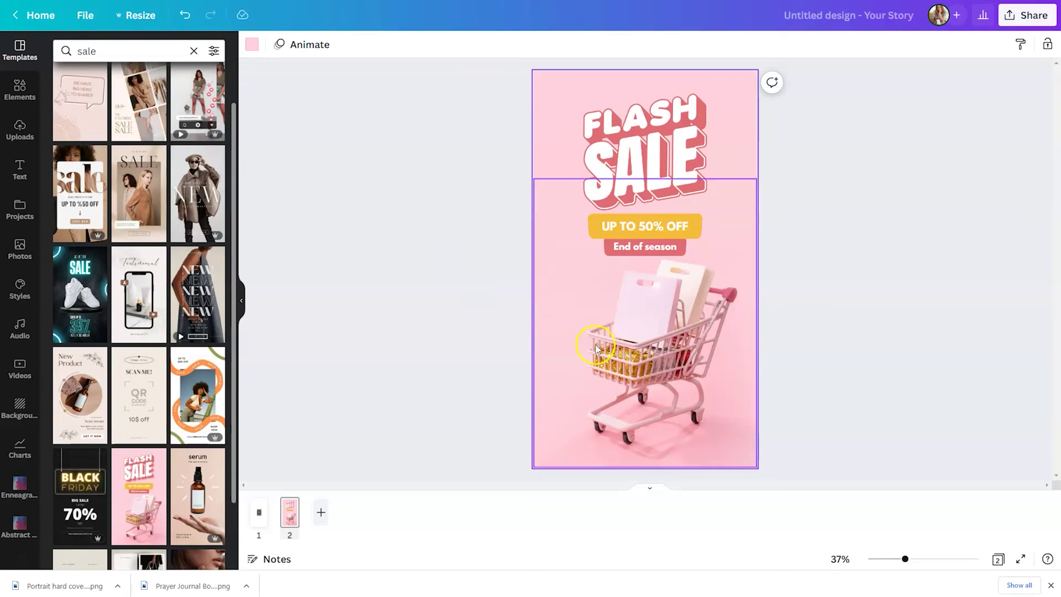
Delete the shopping cart photo and cut the prayer journal book mockup from page 1
click(636, 367)
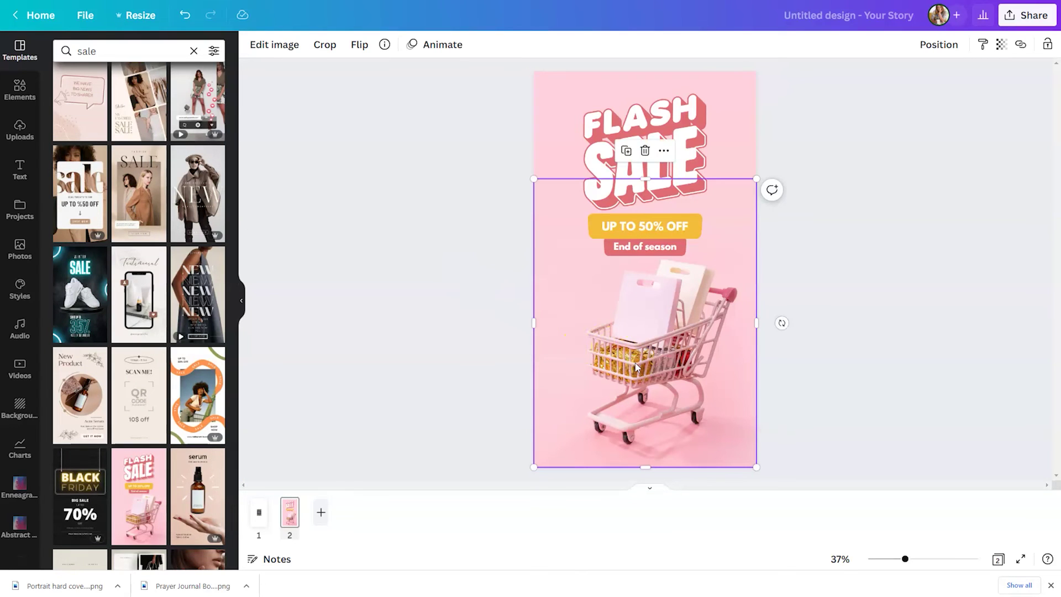
key(Delete)
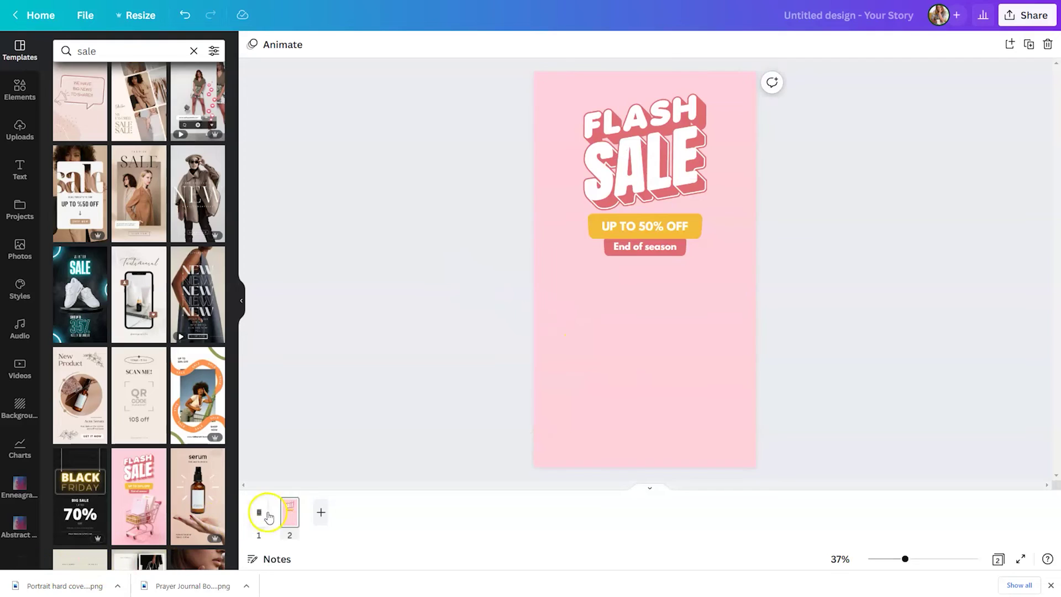
click(259, 511)
click(684, 292)
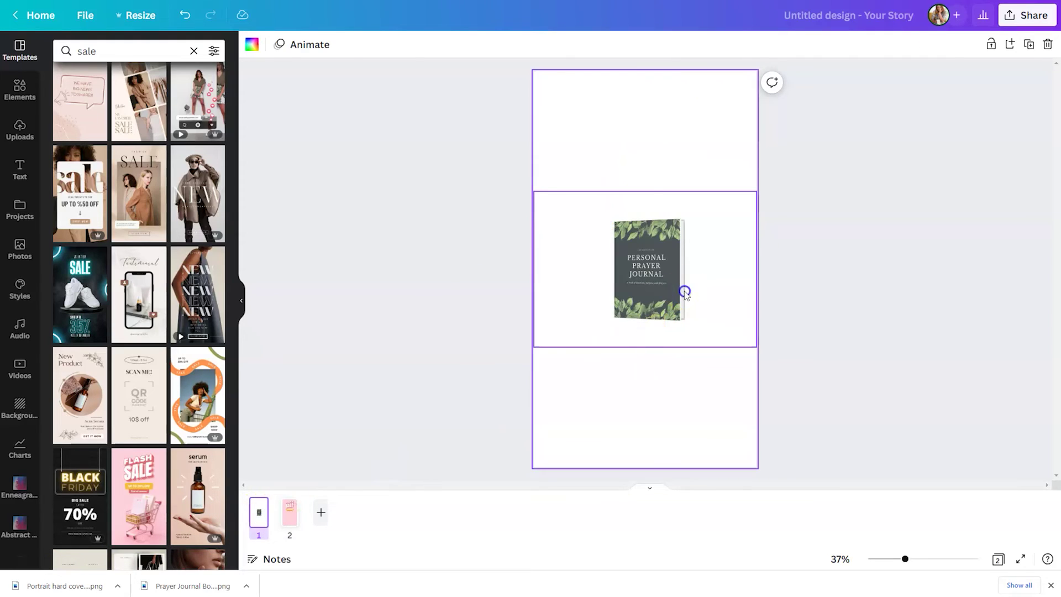
key(Delete)
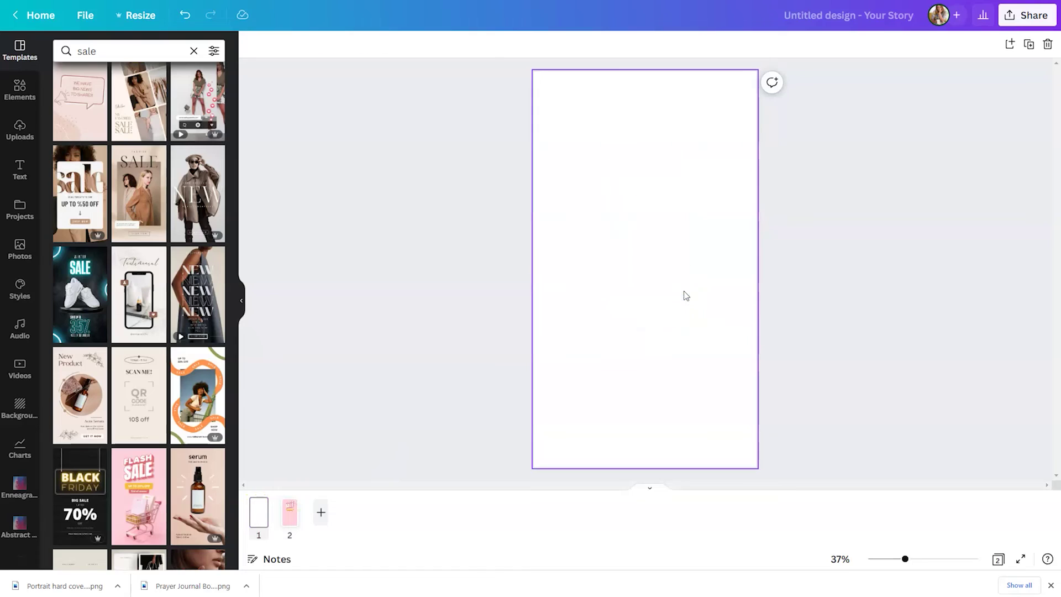
Paste the book mockup on the Flash Sale page, enlarged and placed below the sale text
click(289, 513)
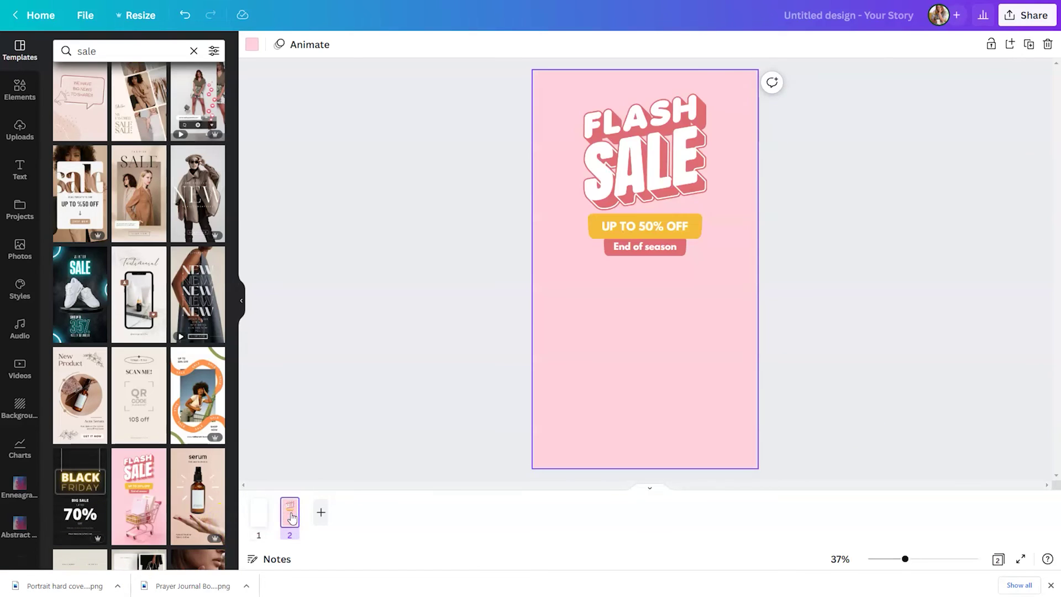
key(ctrl+v)
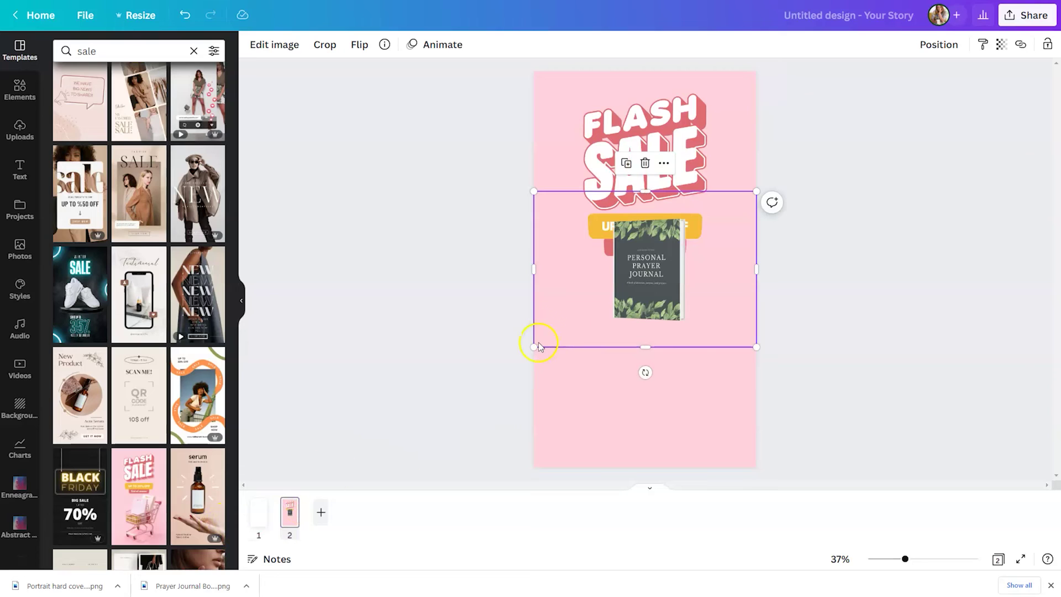
drag(535, 350, 379, 514)
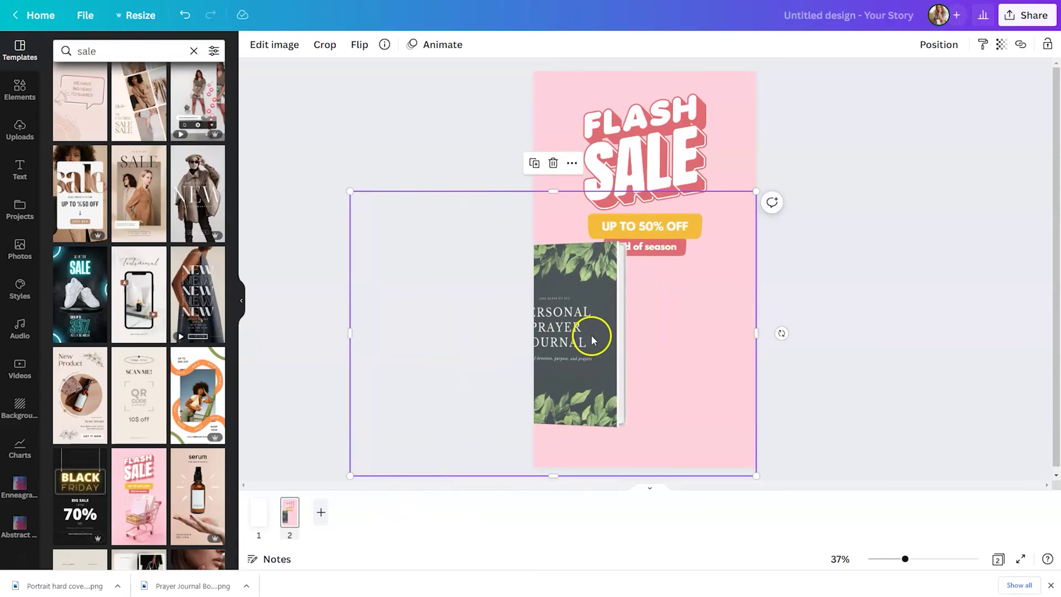
drag(596, 333, 675, 346)
click(845, 158)
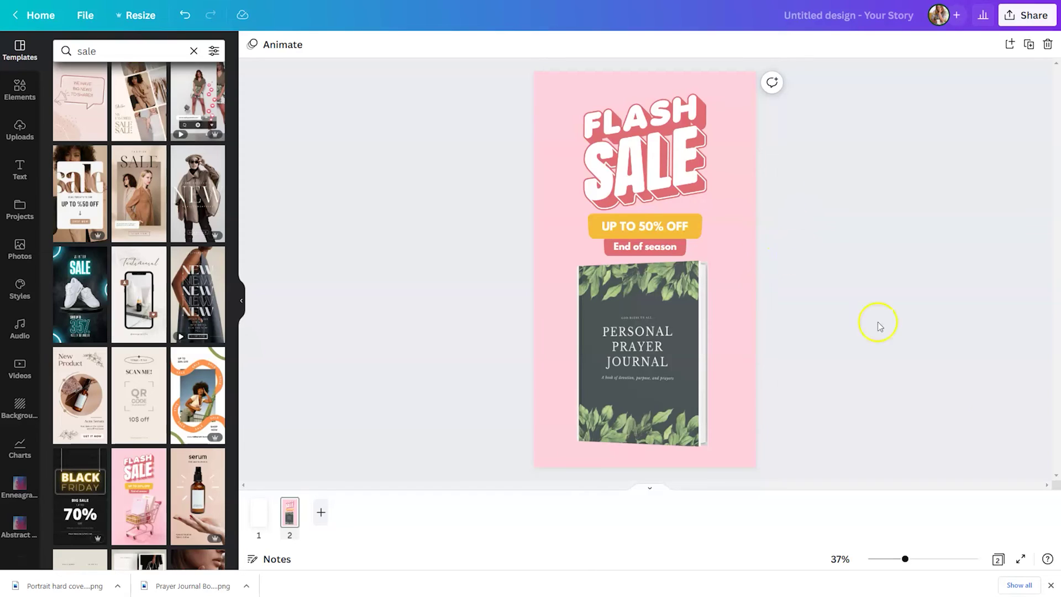
click(647, 489)
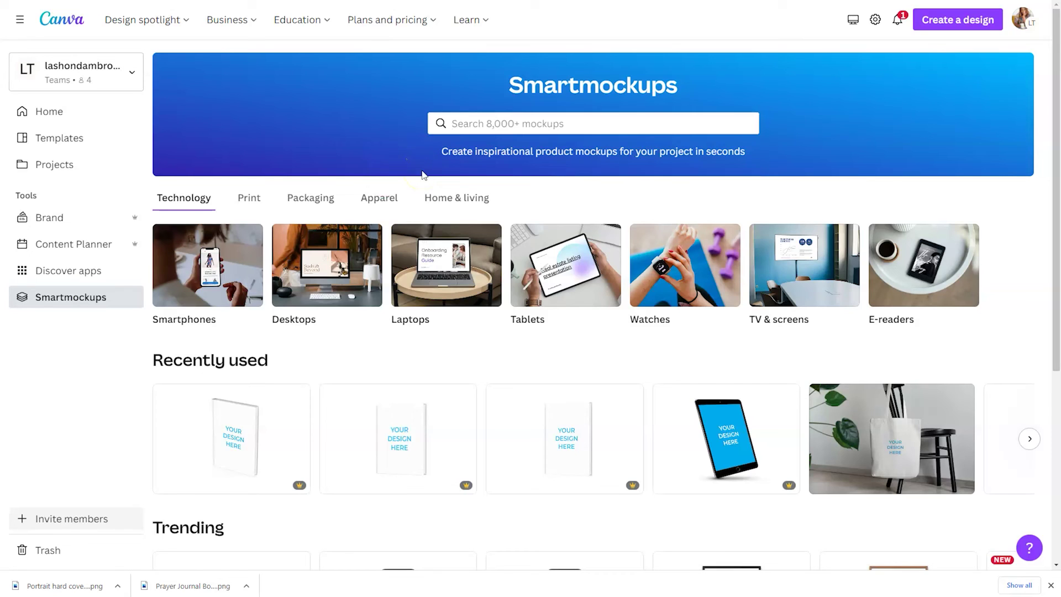
Start a mockup search on the Smartmockups page
click(475, 129)
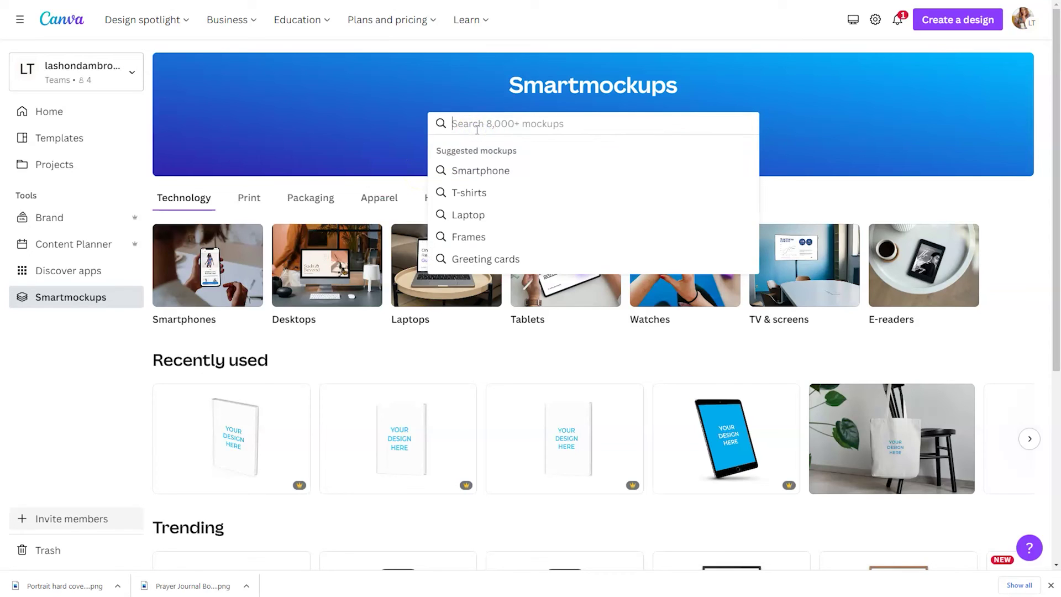
Search 'book cover', choose Hard cover books, and open the outdoor hand-held book mockup
text(book v)
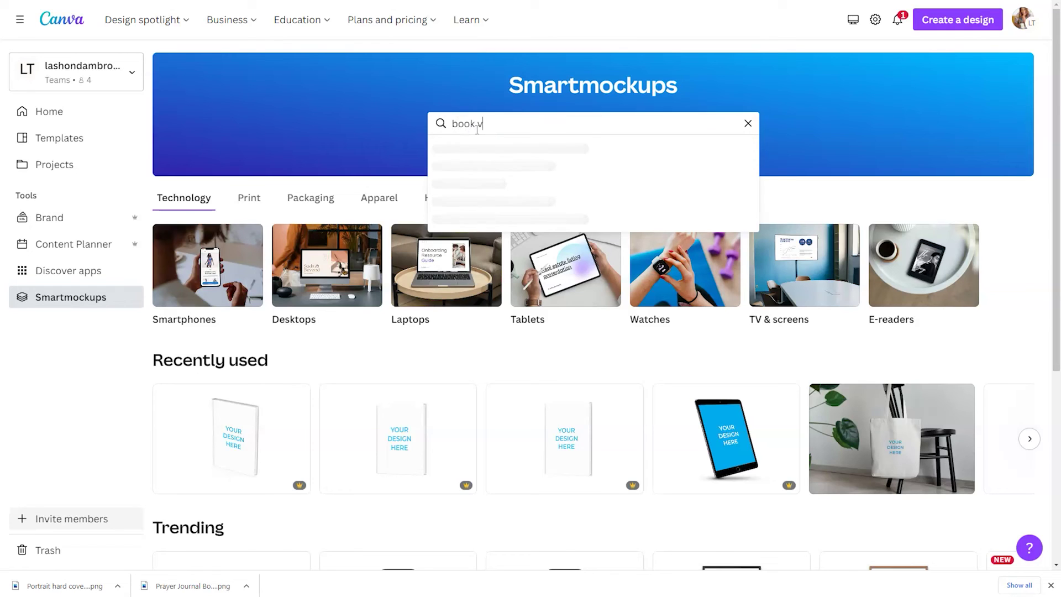
key(BackSpace)
text(cover)
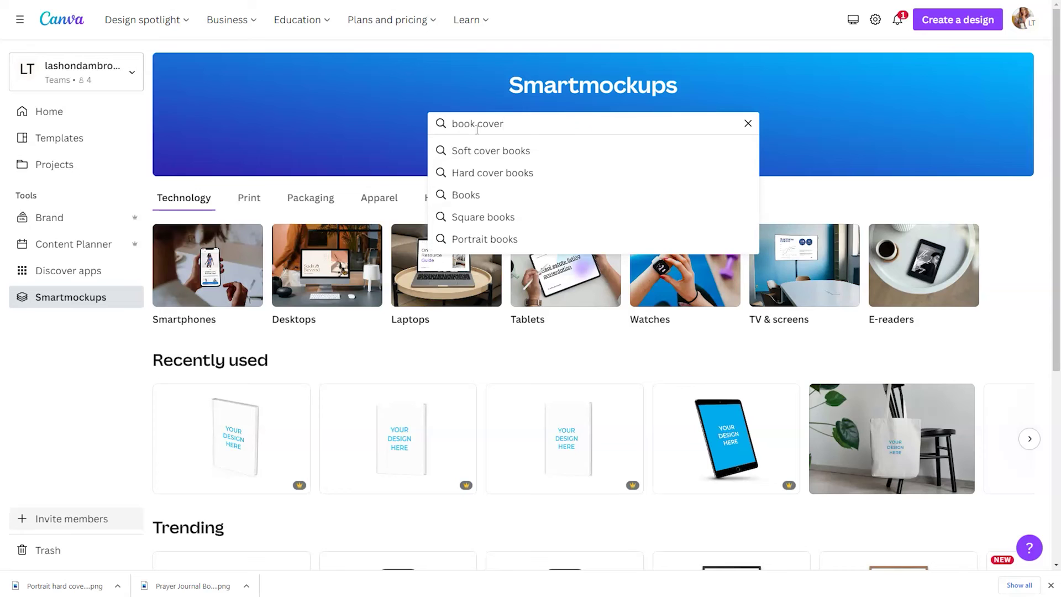
click(480, 173)
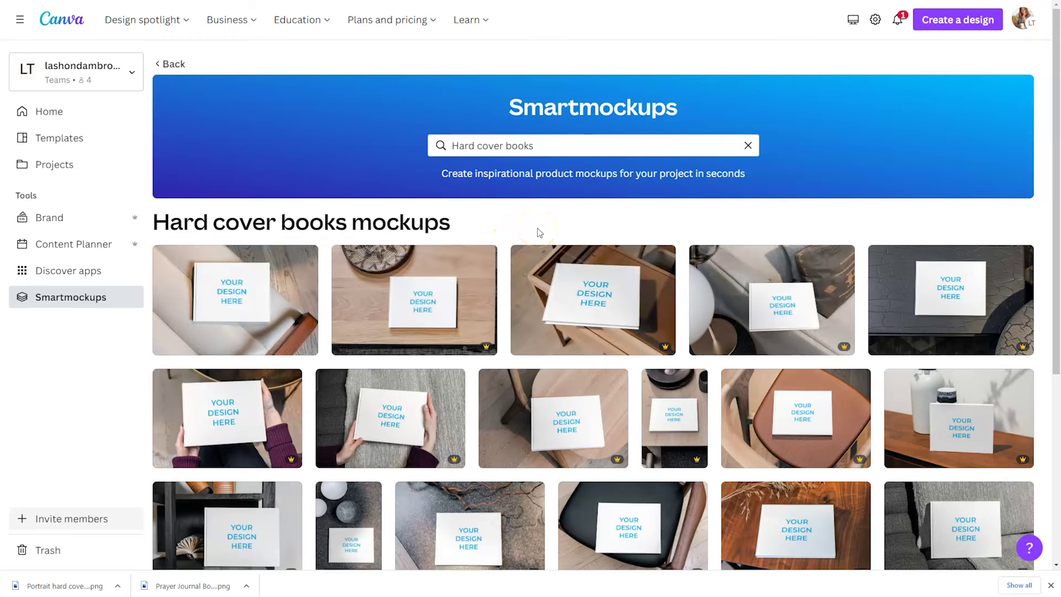
scroll(540, 234, down, 6)
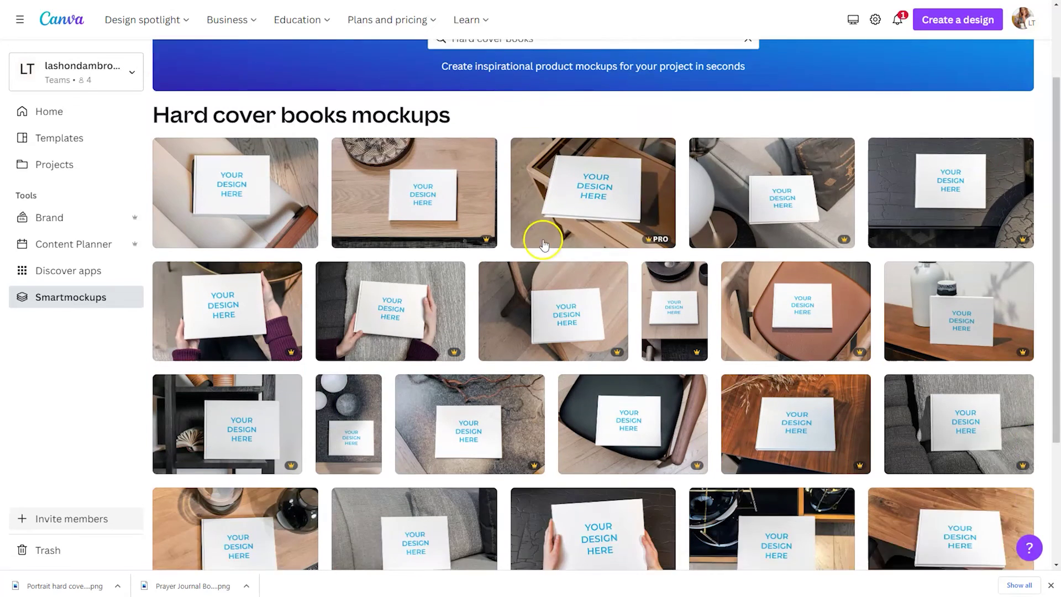
scroll(544, 245, down, 9)
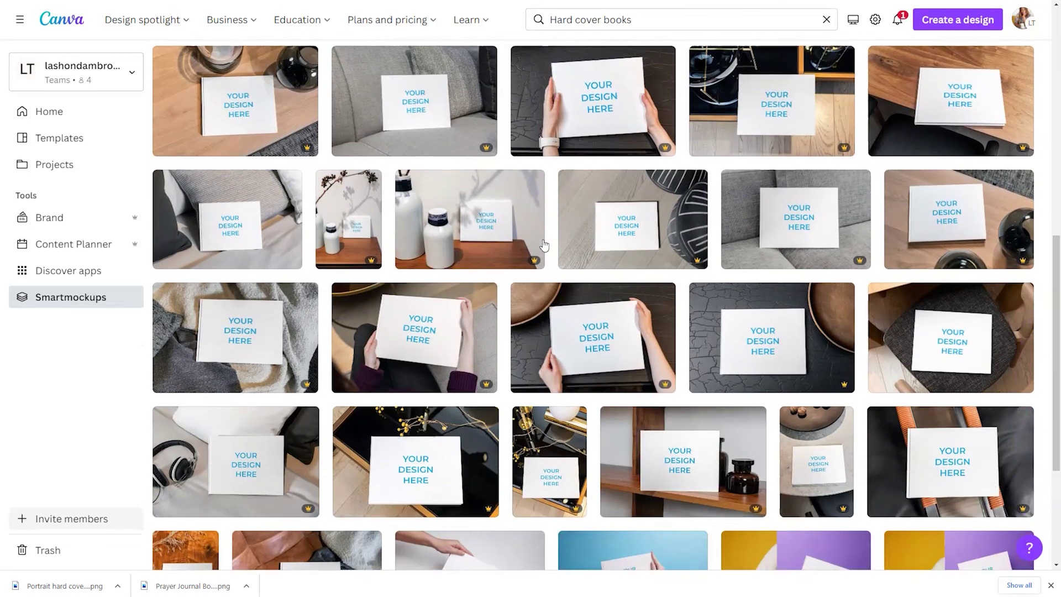
scroll(544, 245, down, 8)
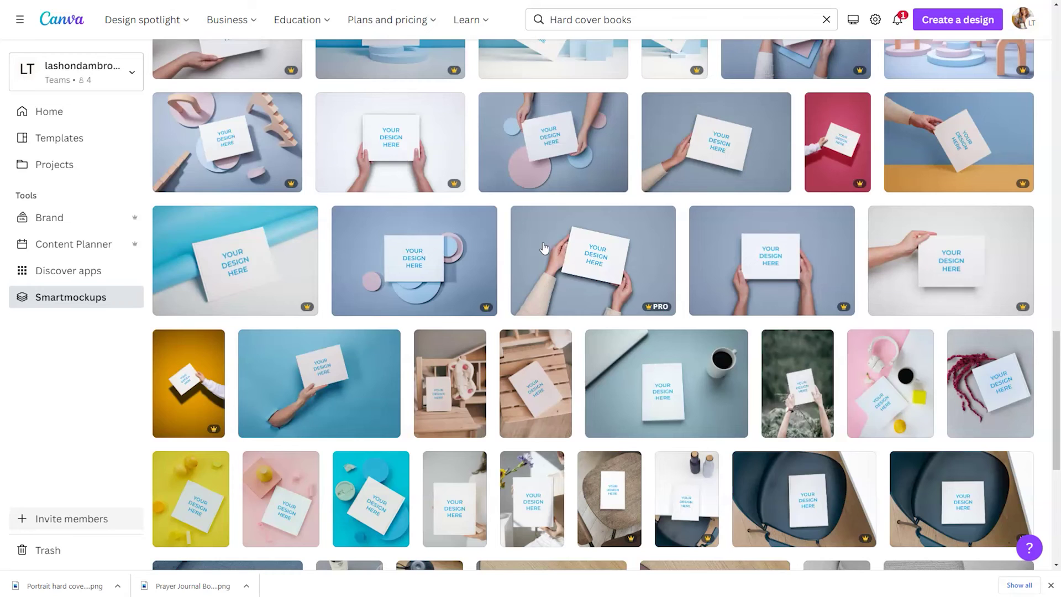
click(784, 411)
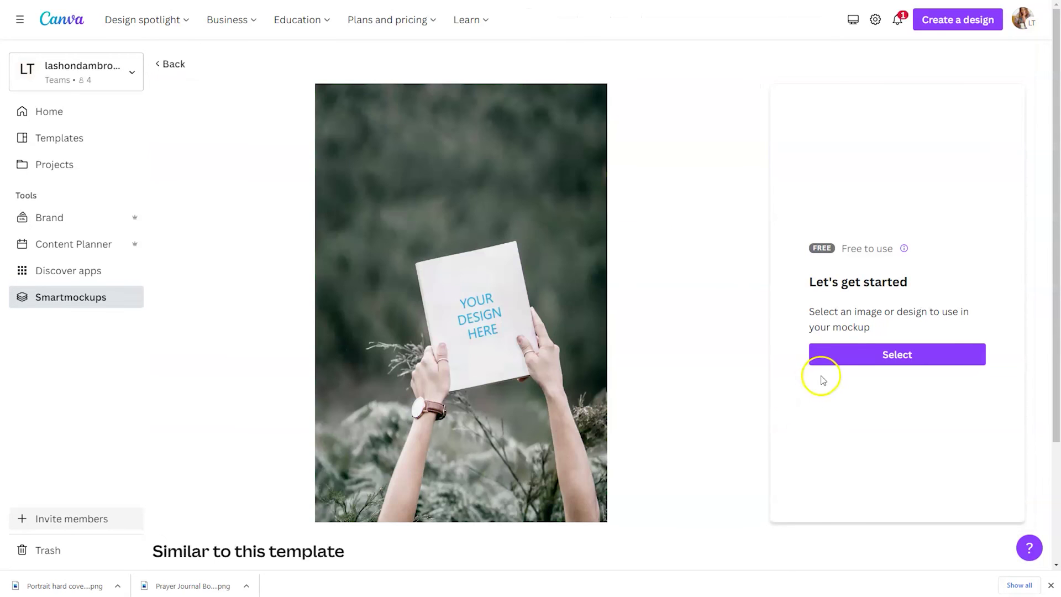
Place the Personal Prayer Journal cover upload on the mockup, zoomed to 106%
click(833, 354)
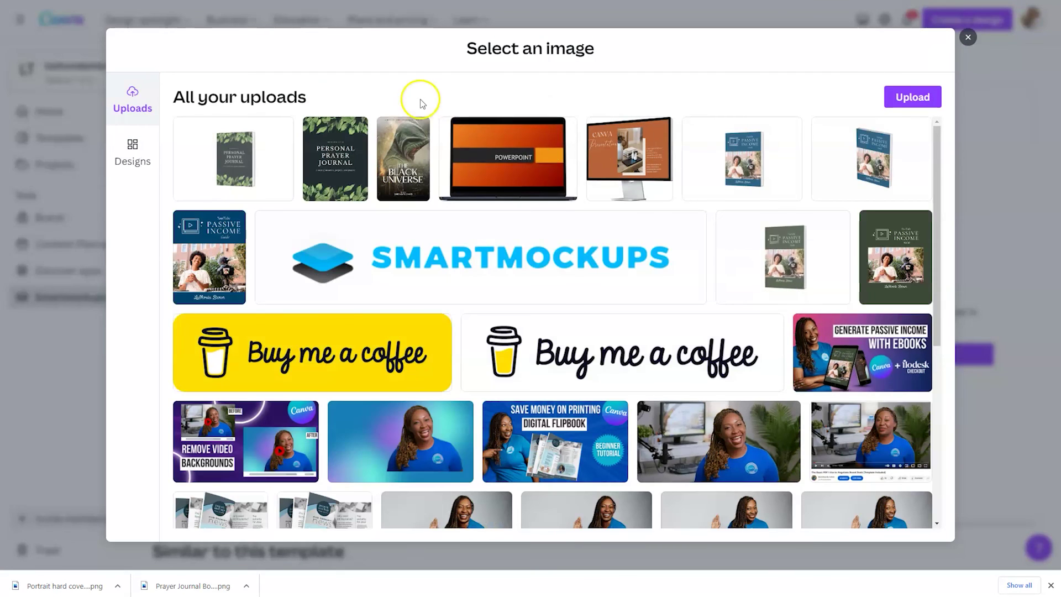
click(355, 160)
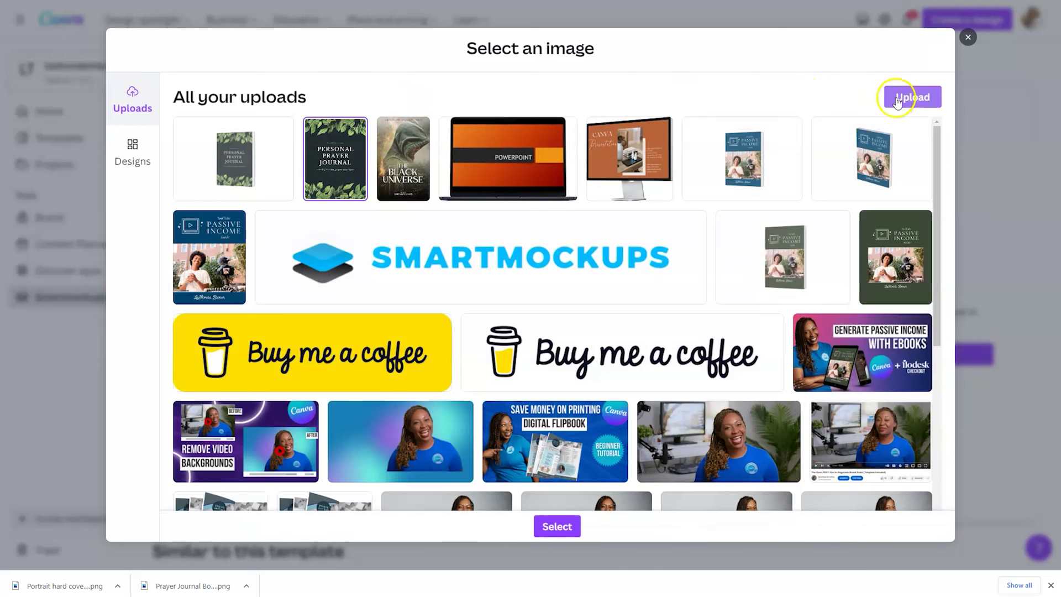
click(544, 528)
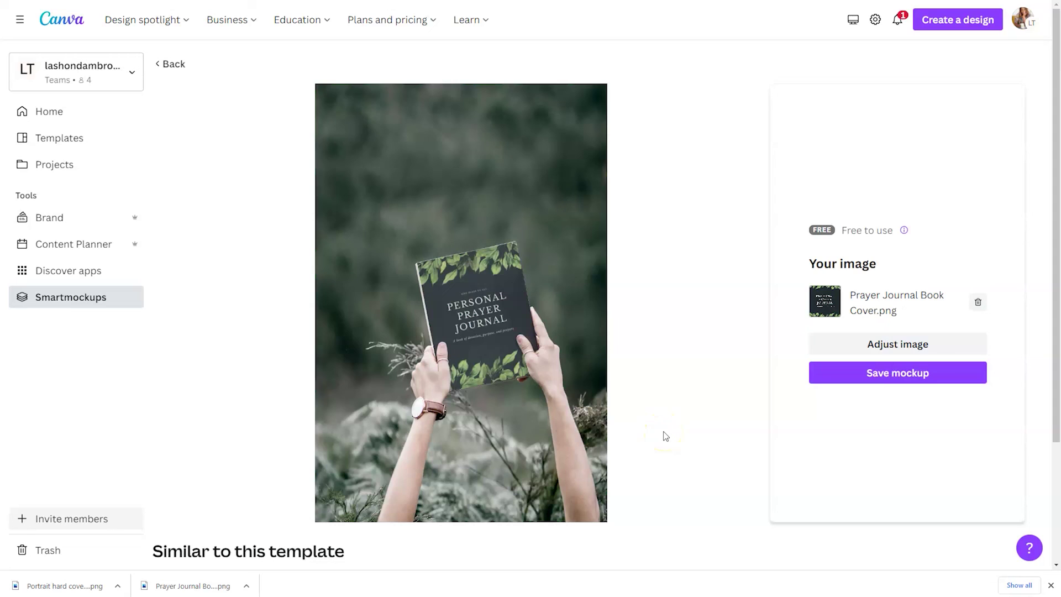
click(915, 352)
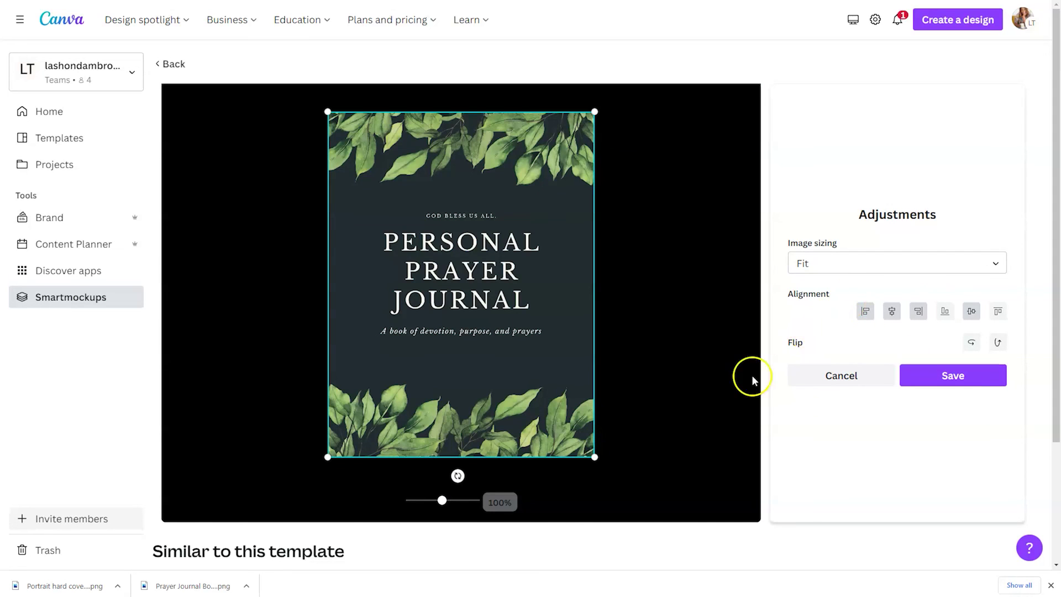
drag(441, 500, 444, 501)
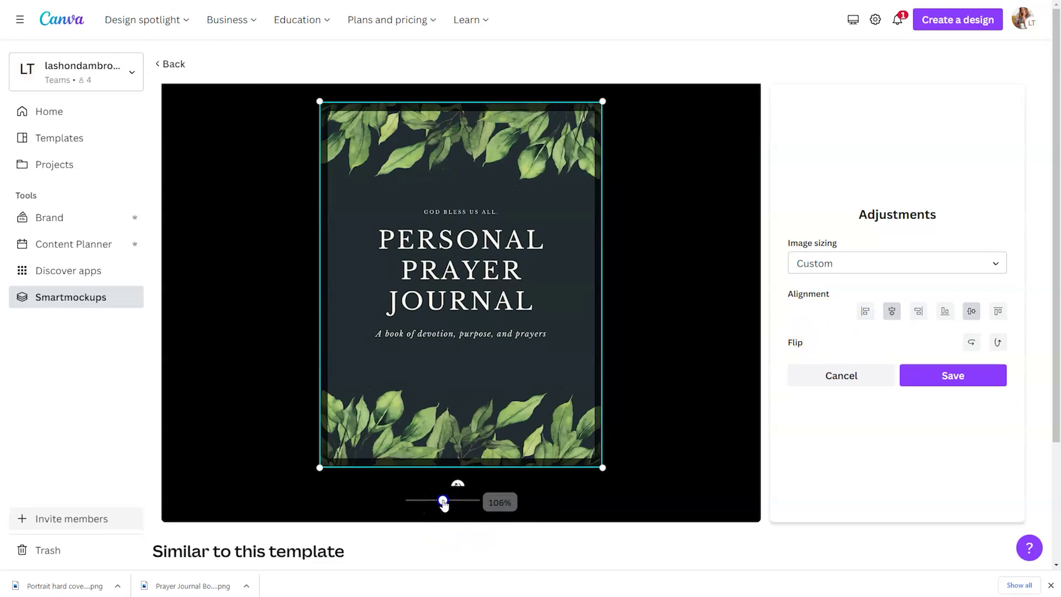
click(907, 374)
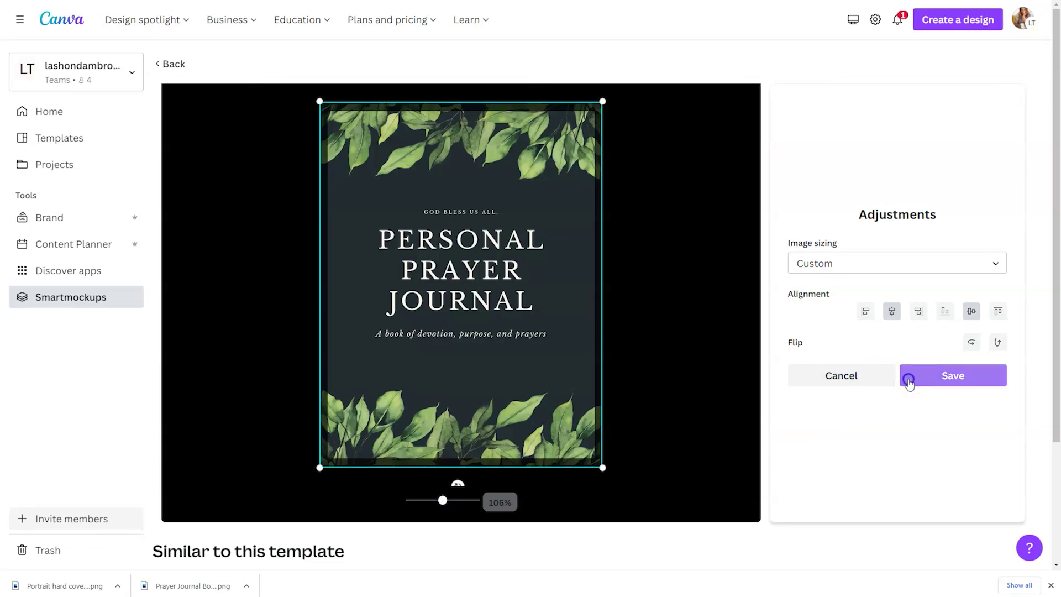